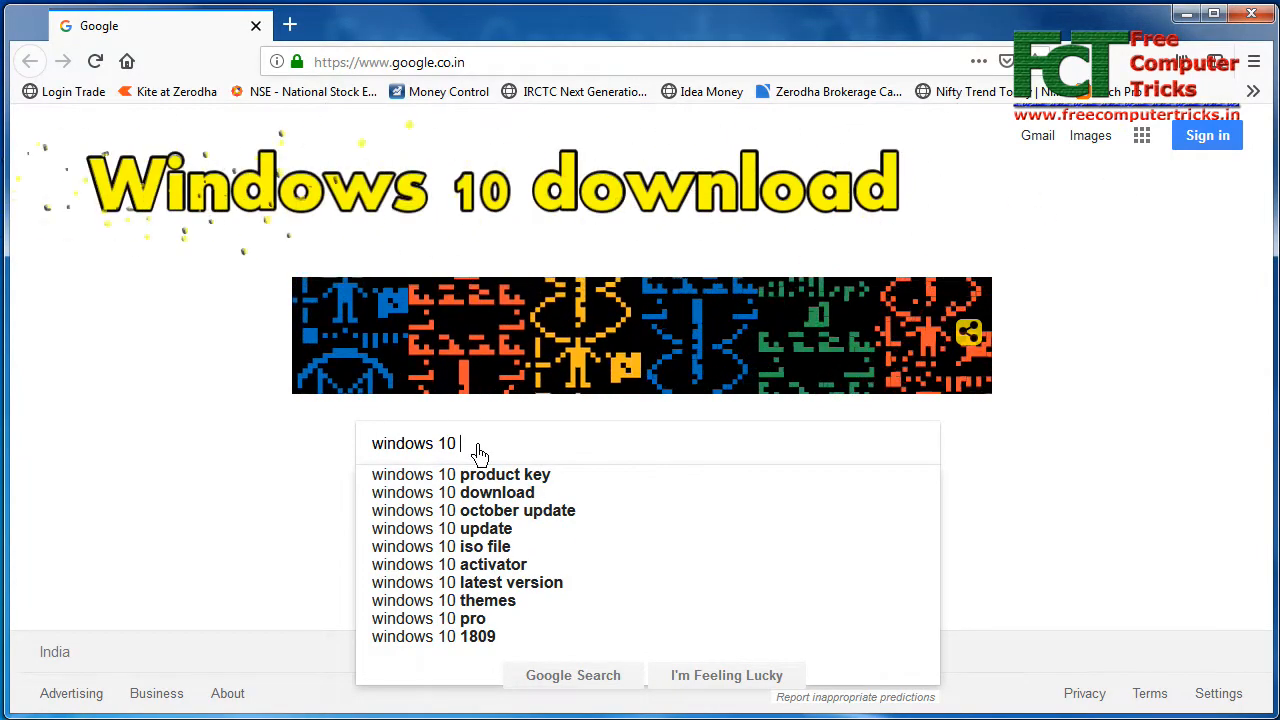
Step: Search Google for "windows 10 download", decline the privacy prompt and open Microsoft's Windows 10 Disc Image (ISO File) download page
left_click(476, 492)
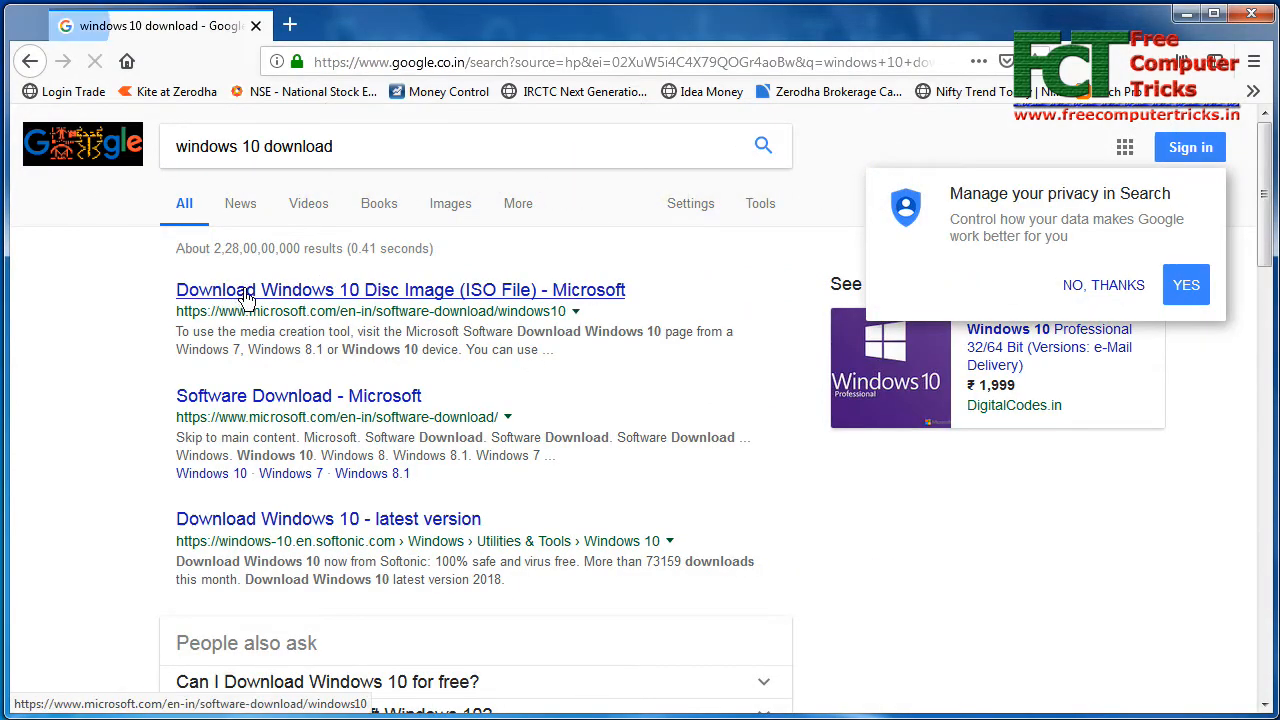
left_click(1097, 288)
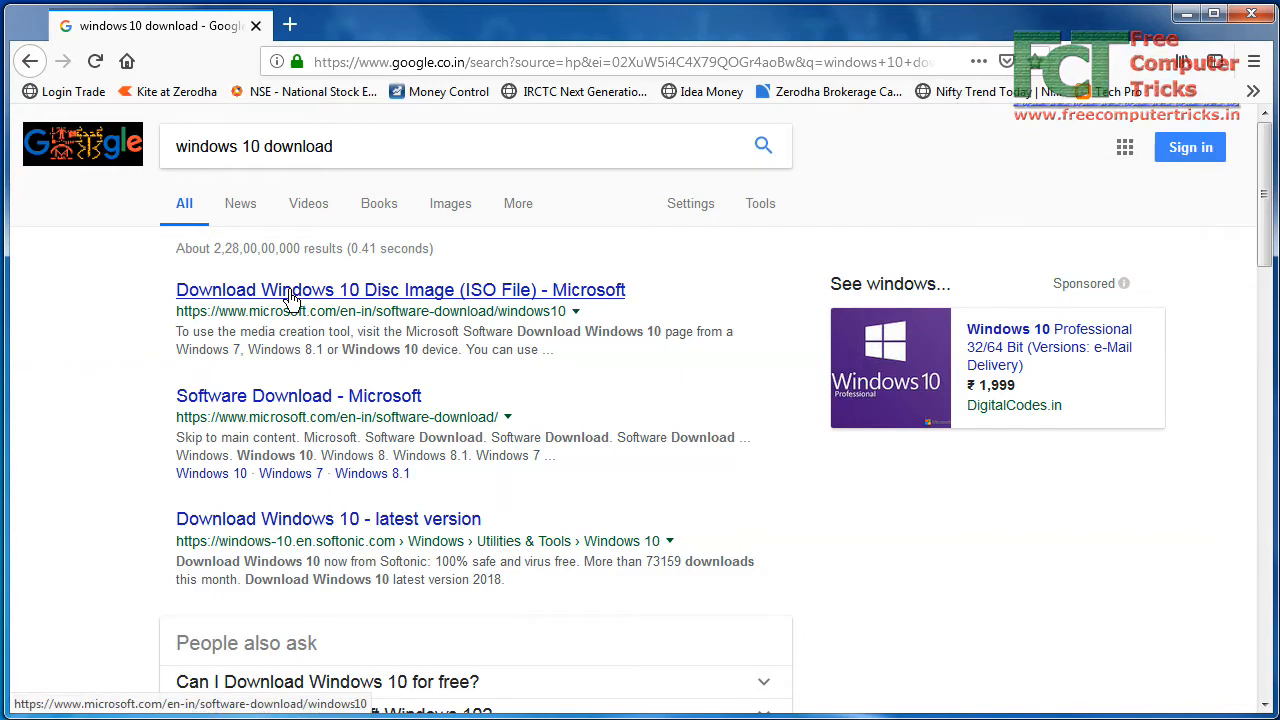
left_click(289, 297)
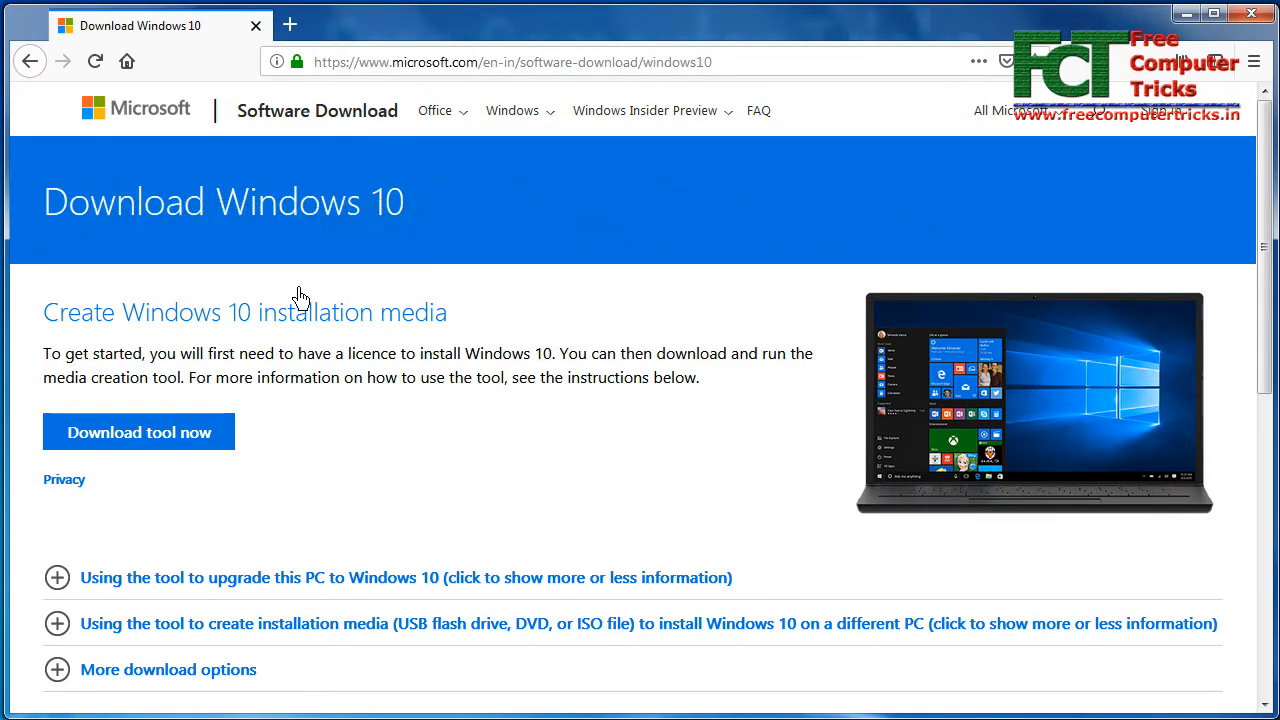
Step: Download the media creation tool as MediaCreationTool1809.exe to Downloads\Programs and minimize the browser
left_click(136, 441)
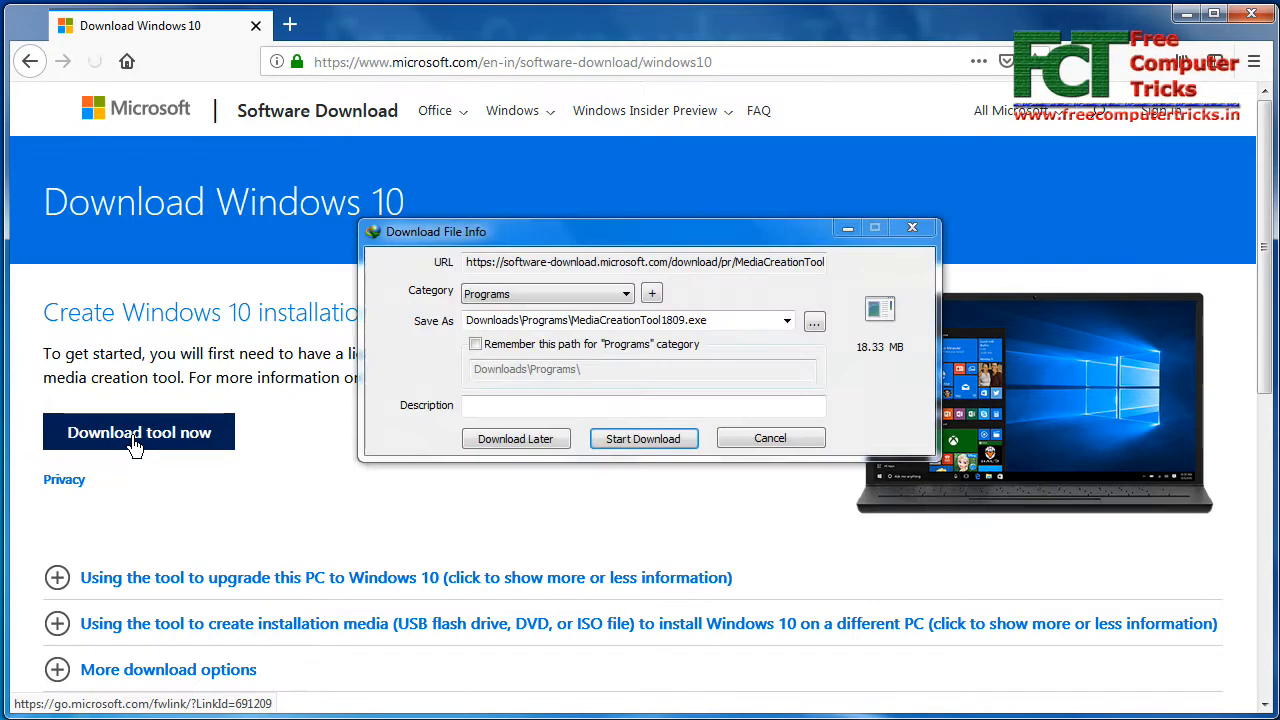
left_click(632, 443)
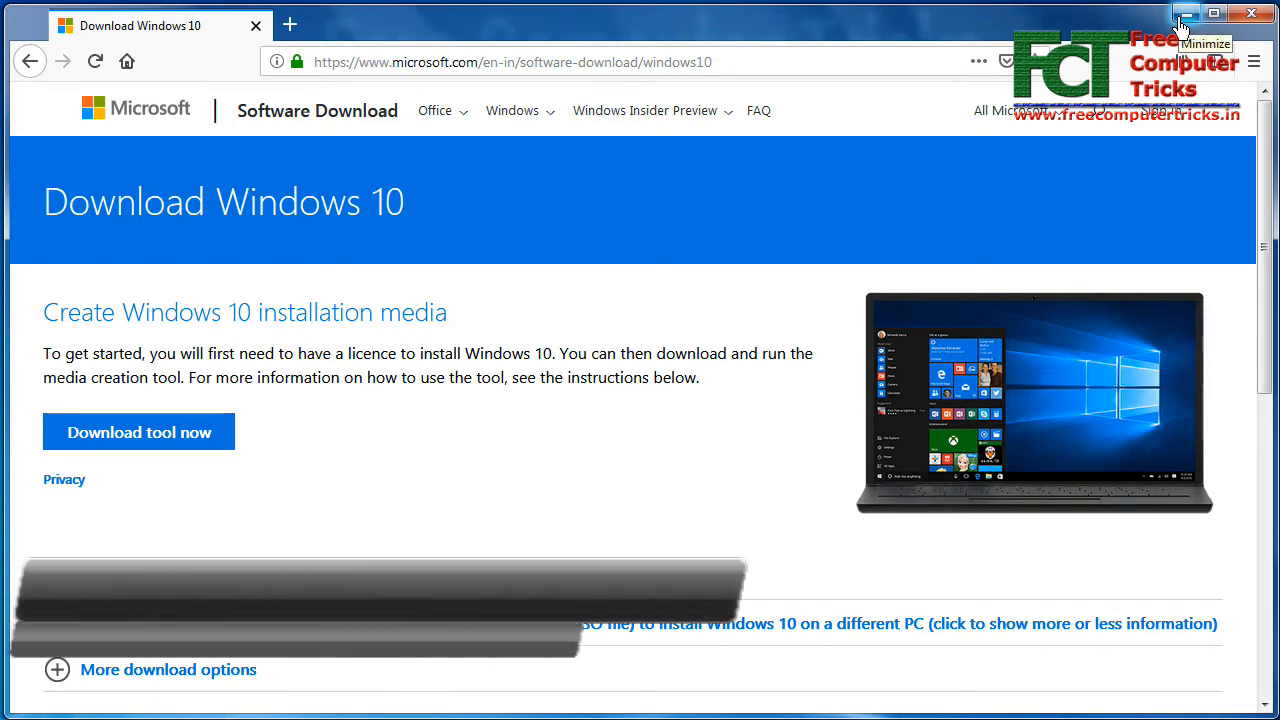
left_click(1181, 19)
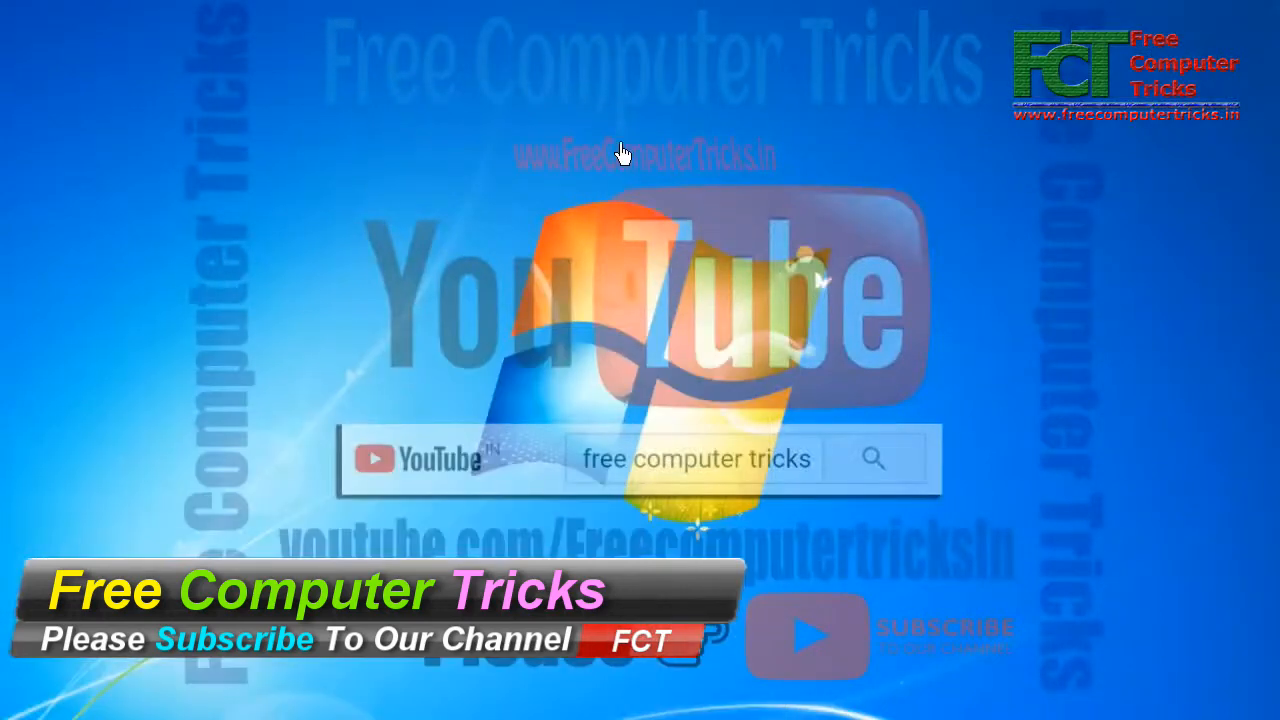
Step: Refresh the desktop and select the MediaCreationTool1809 application in the Programs download folder
right_click(663, 69)
left_click(705, 127)
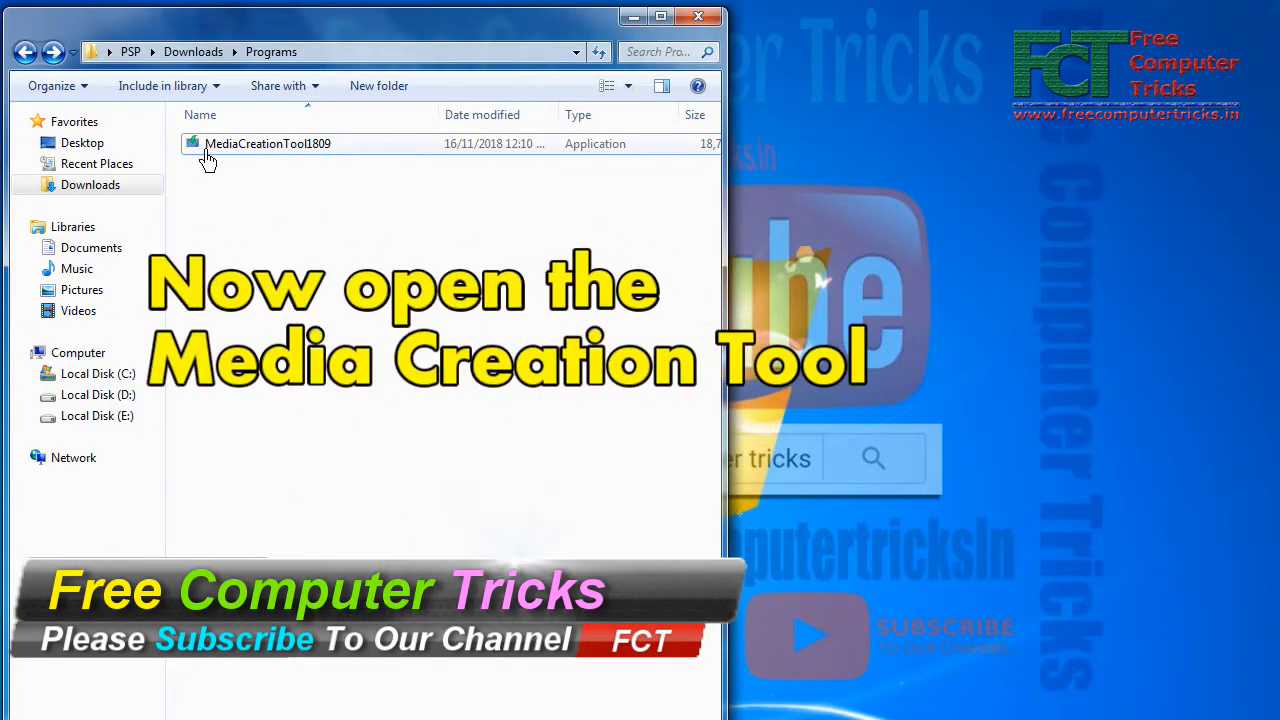
left_click(208, 157)
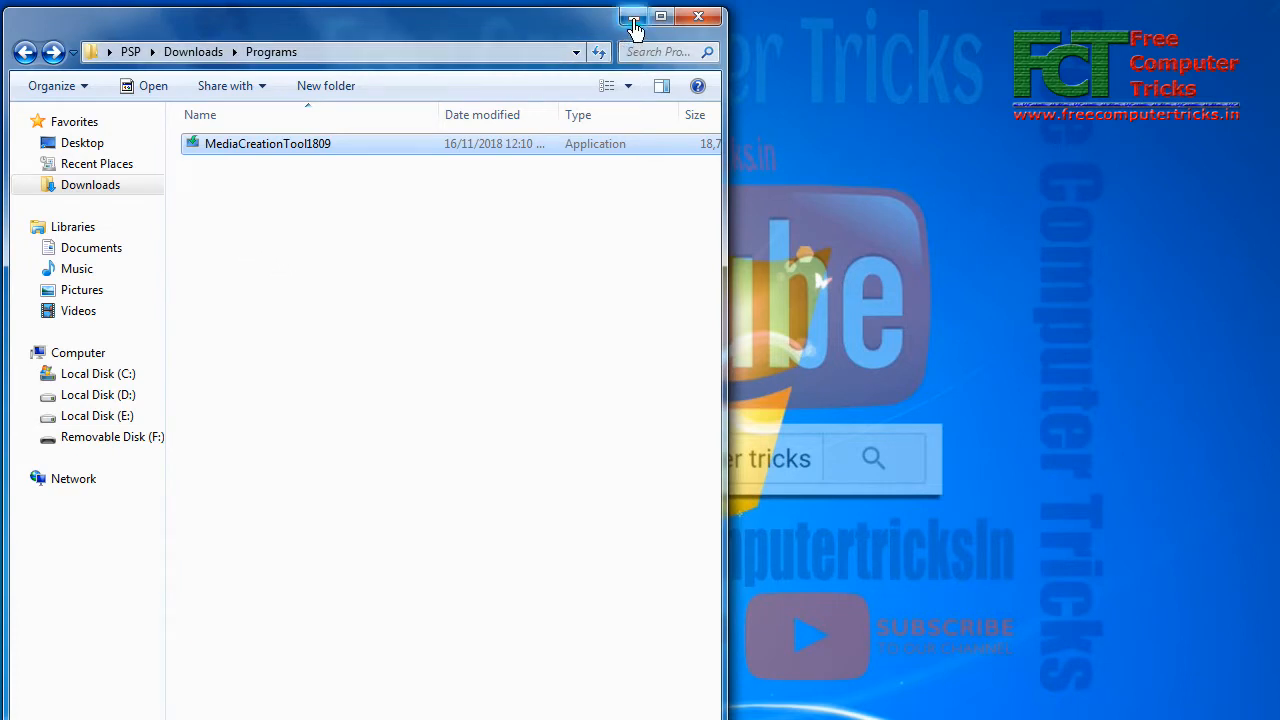
Step: Quick-format Removable Disk (F:) as FAT32 with a 32-kilobyte allocation unit size, then close the format dialog
left_click(60, 356)
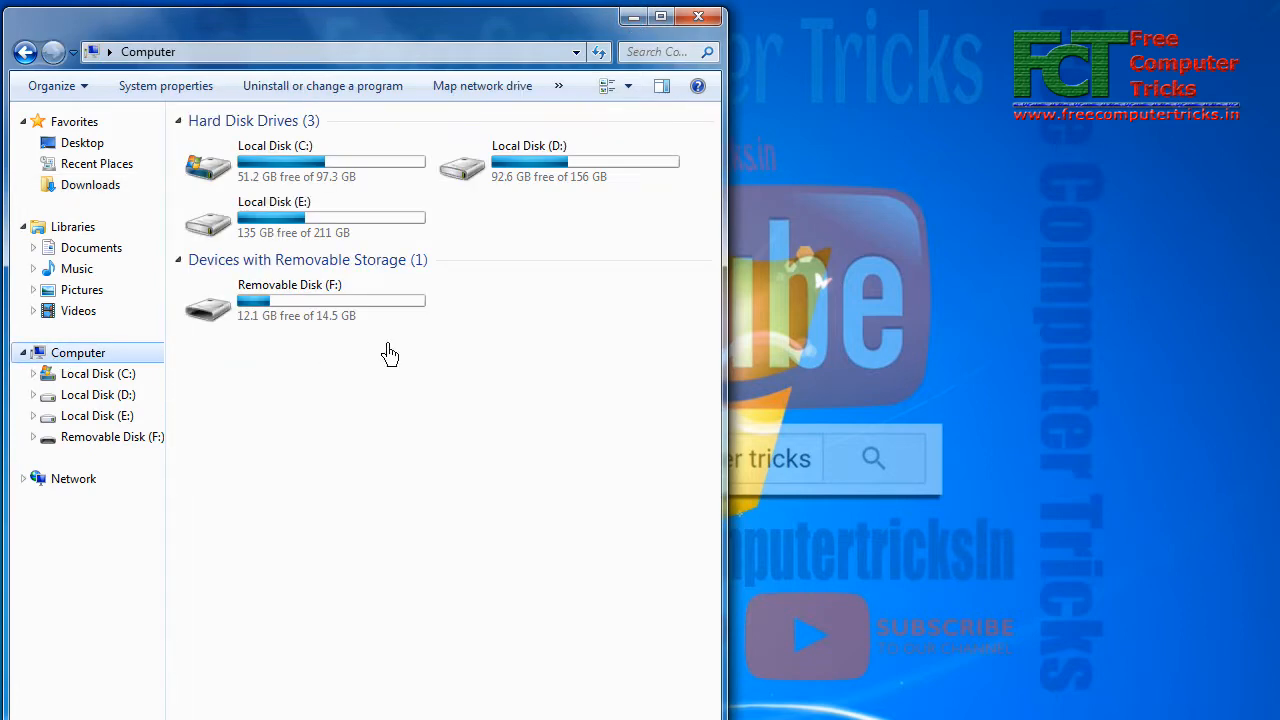
left_click(338, 311)
right_click(338, 311)
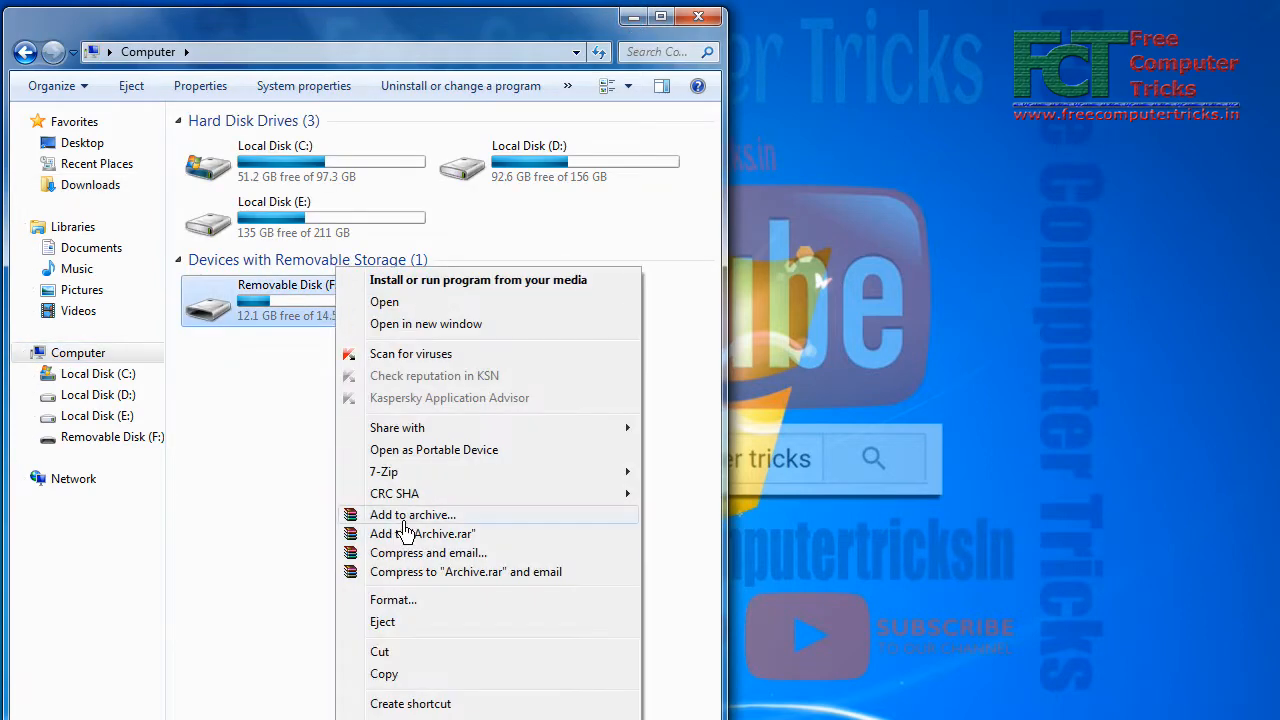
left_click(406, 603)
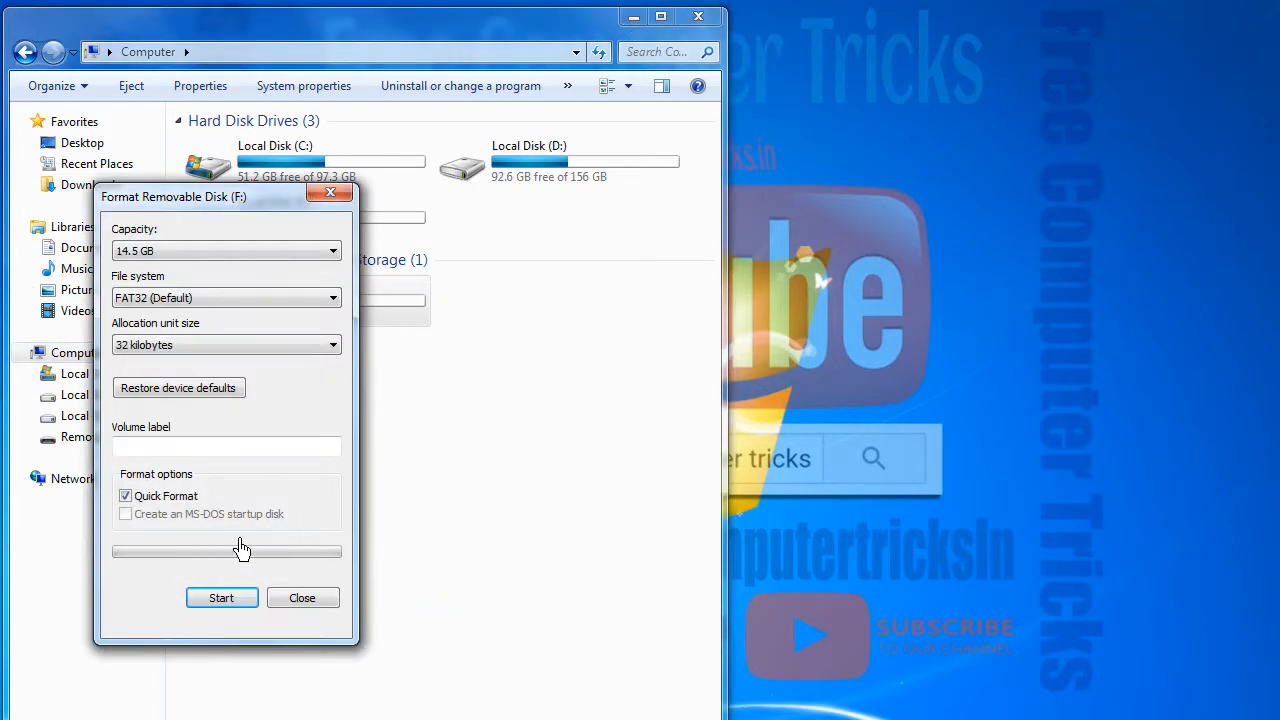
left_click(223, 597)
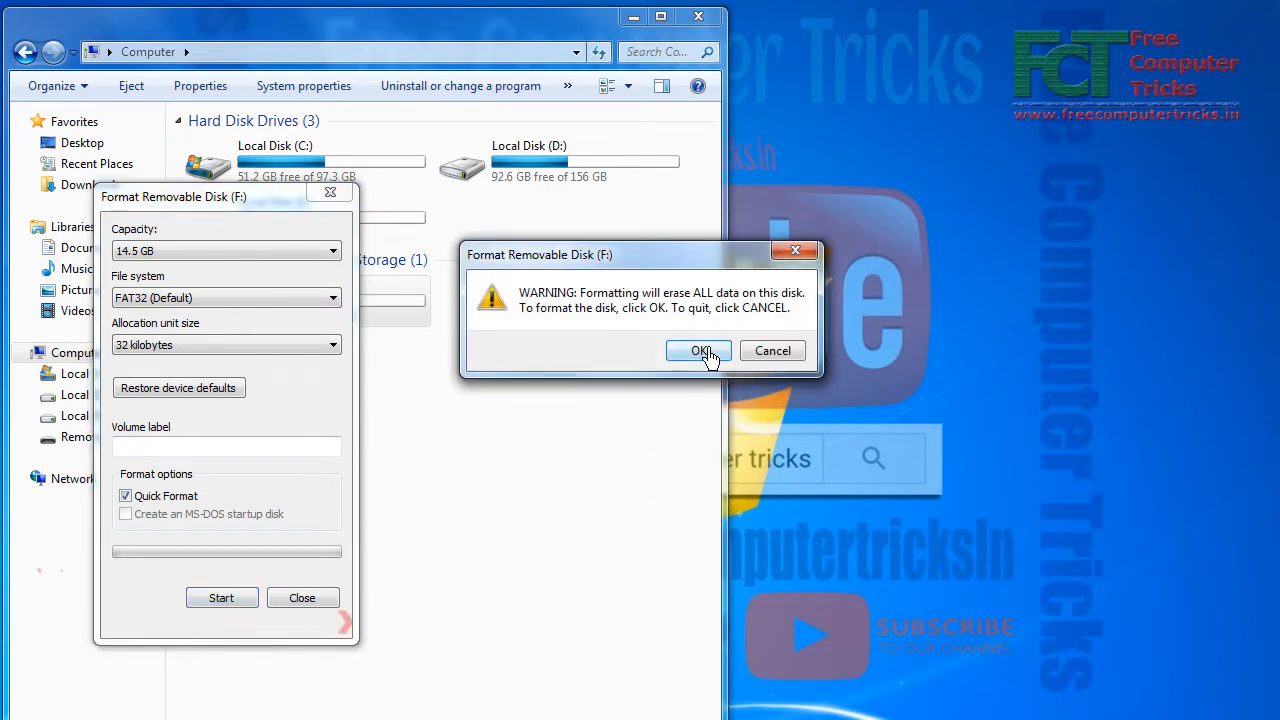
left_click(702, 352)
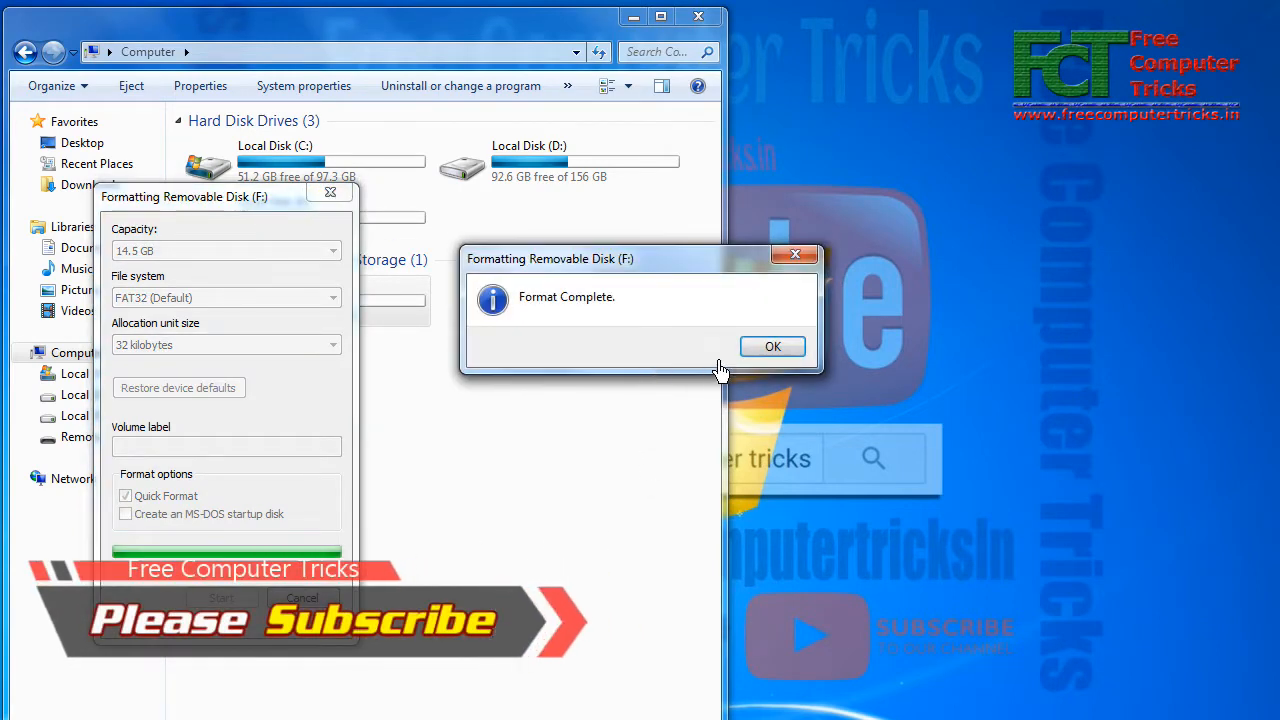
left_click(772, 346)
left_click(302, 597)
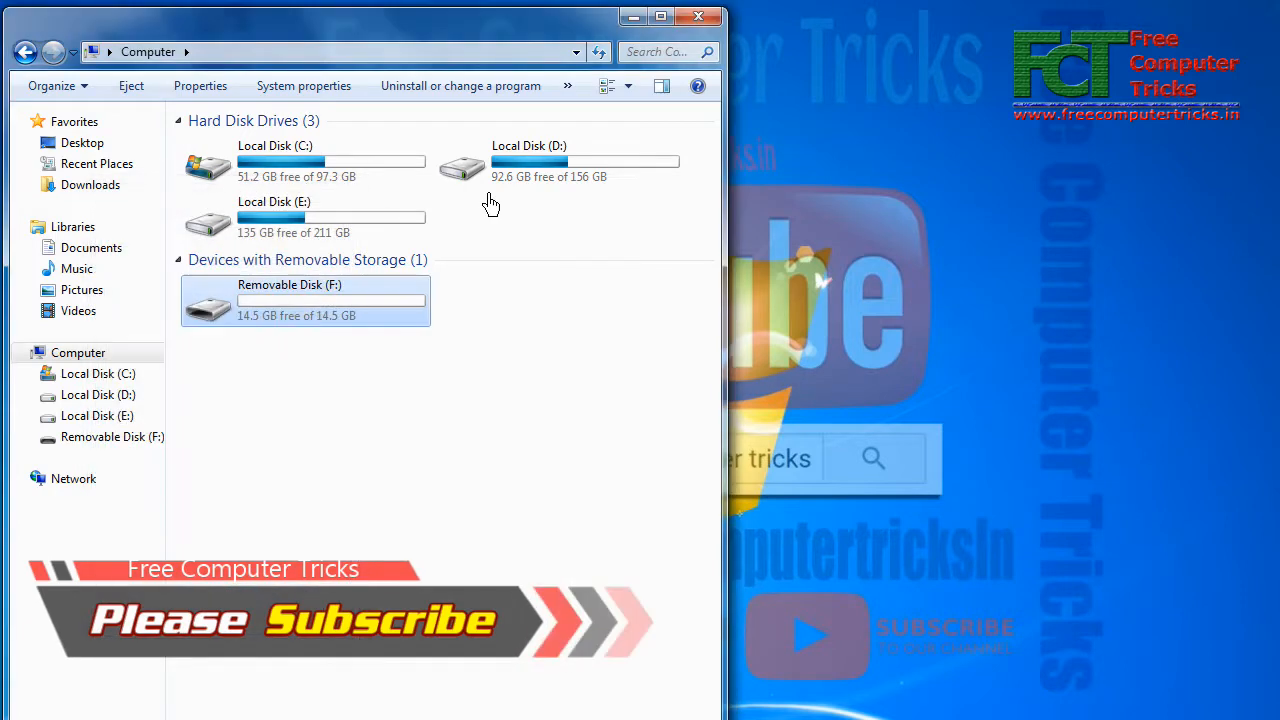
Step: Go back to the Programs folder, run MediaCreationTool1809, minimize the folder window and move the setup window aside
left_click(24, 52)
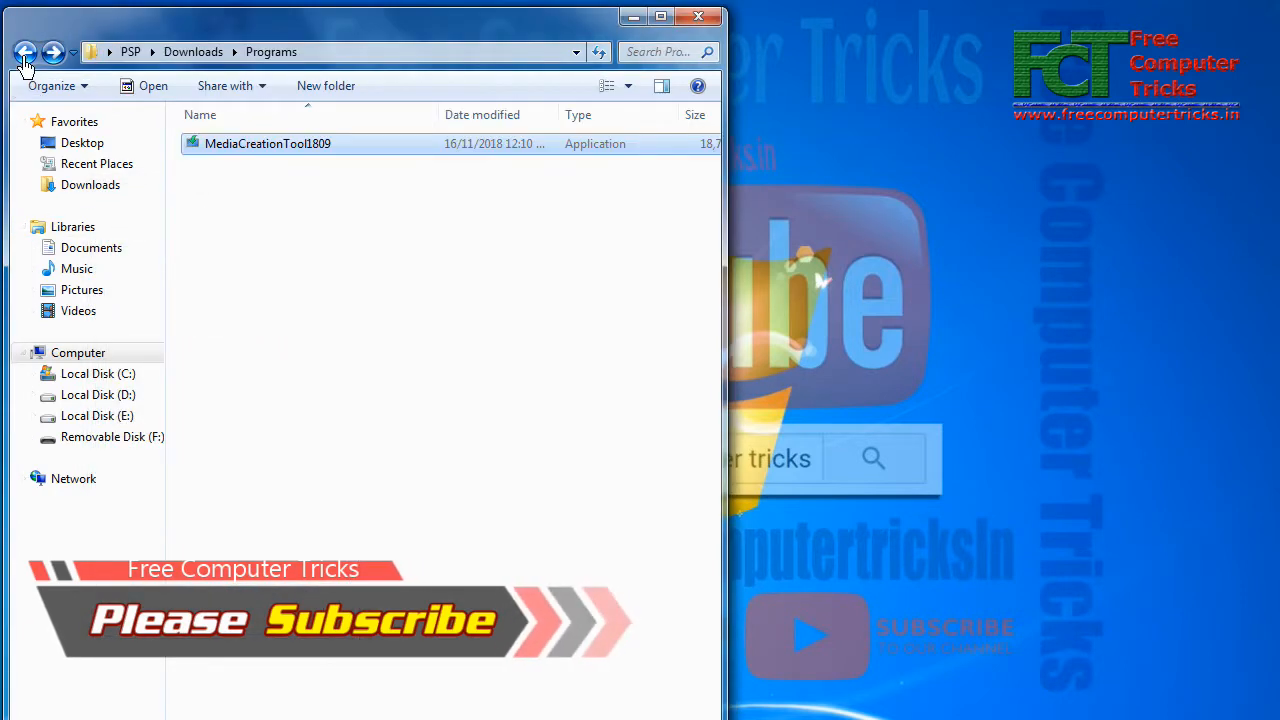
double_click(270, 144)
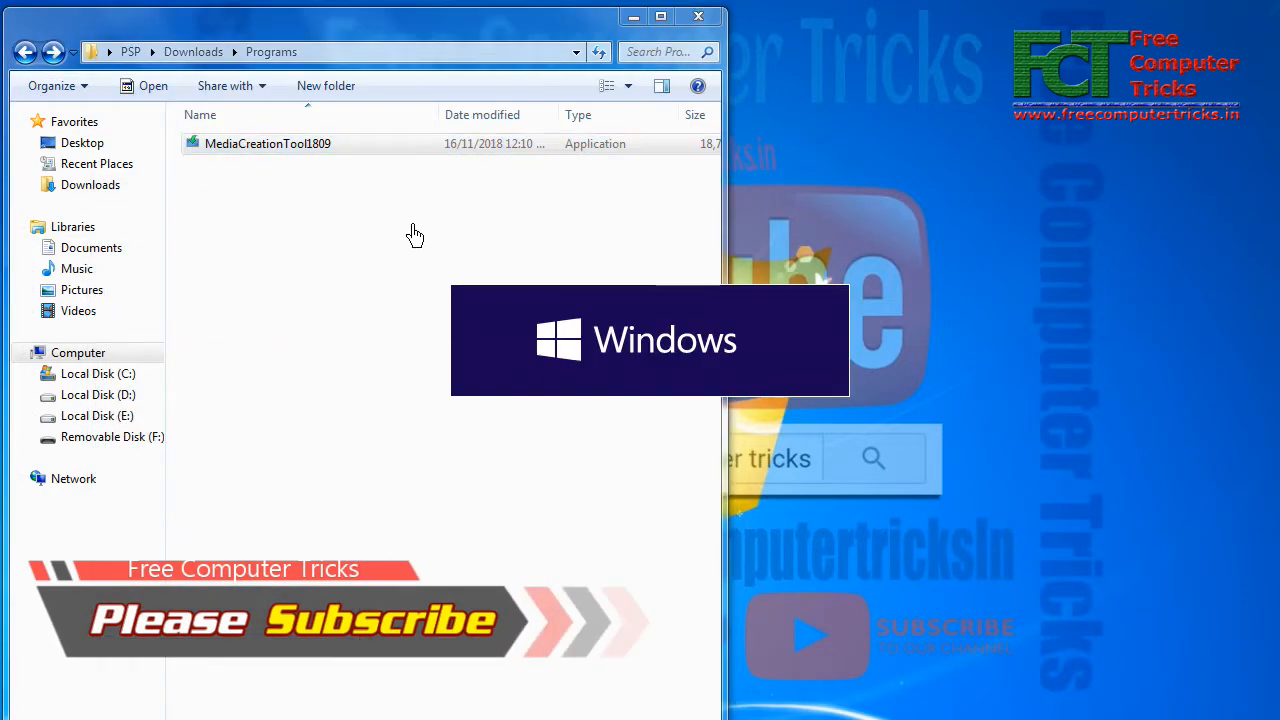
left_click(632, 17)
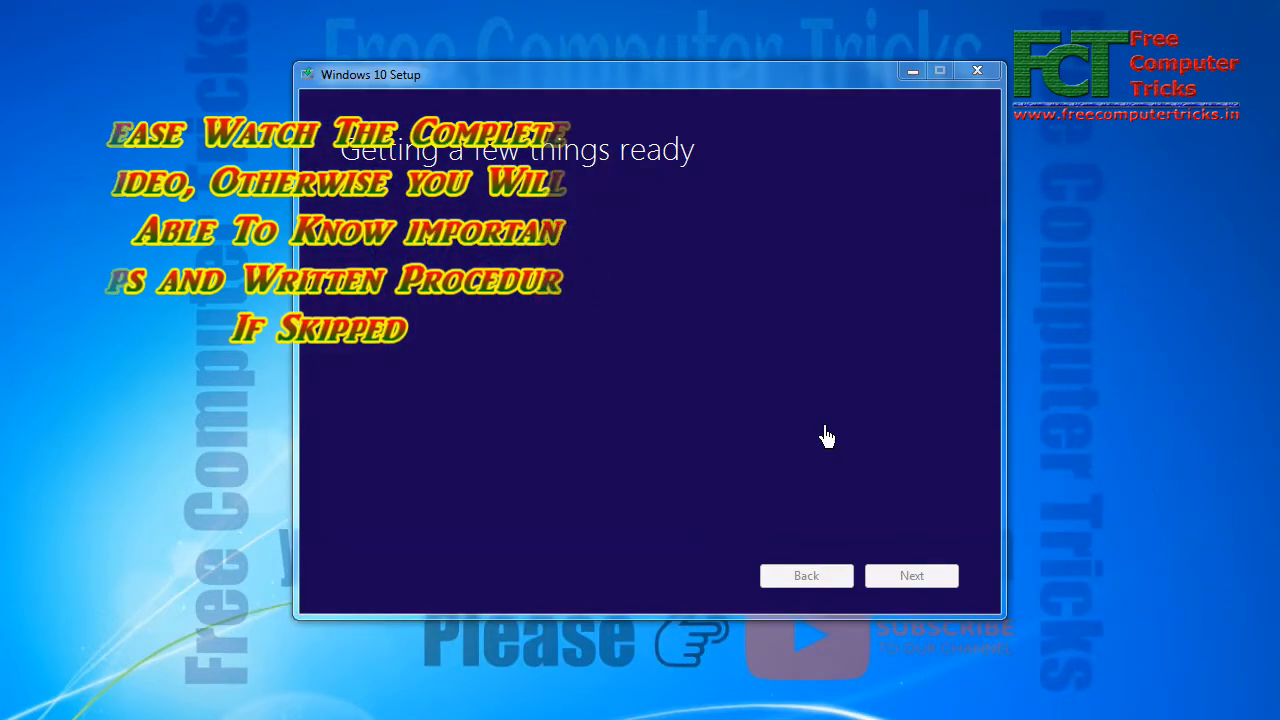
left_click_drag(686, 79, 492, 69)
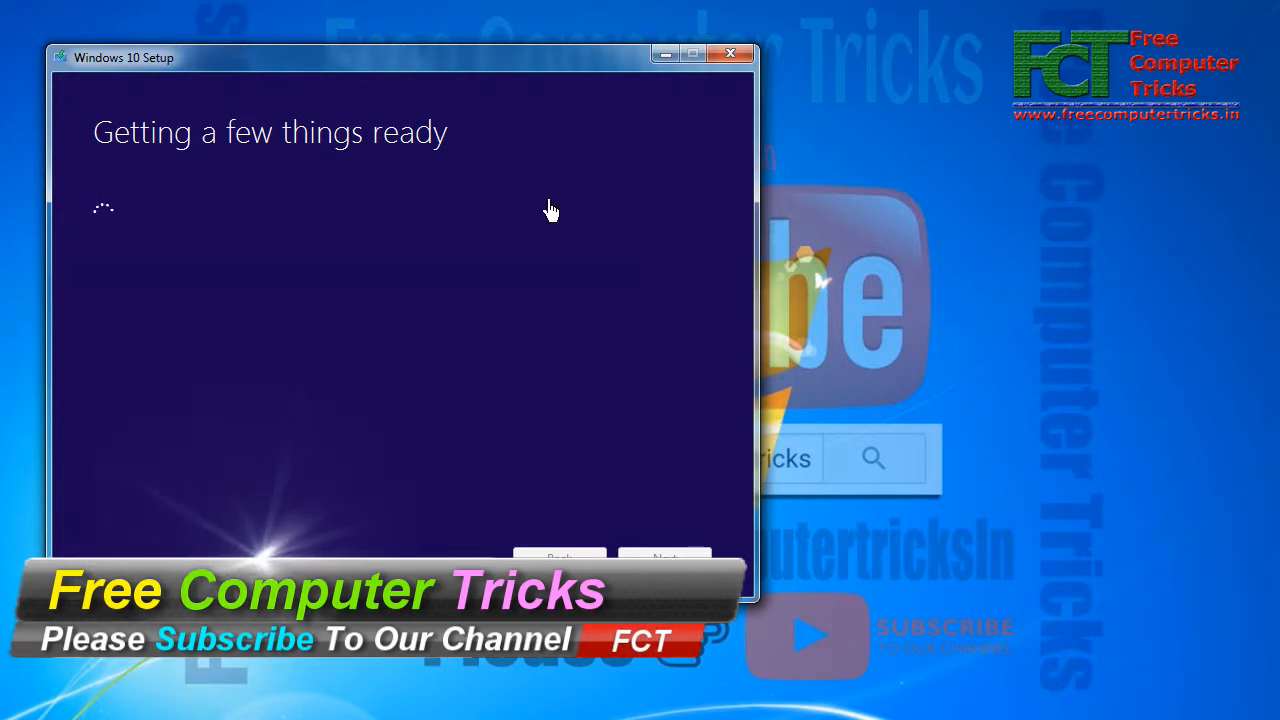
right_click(992, 210)
left_click(985, 263)
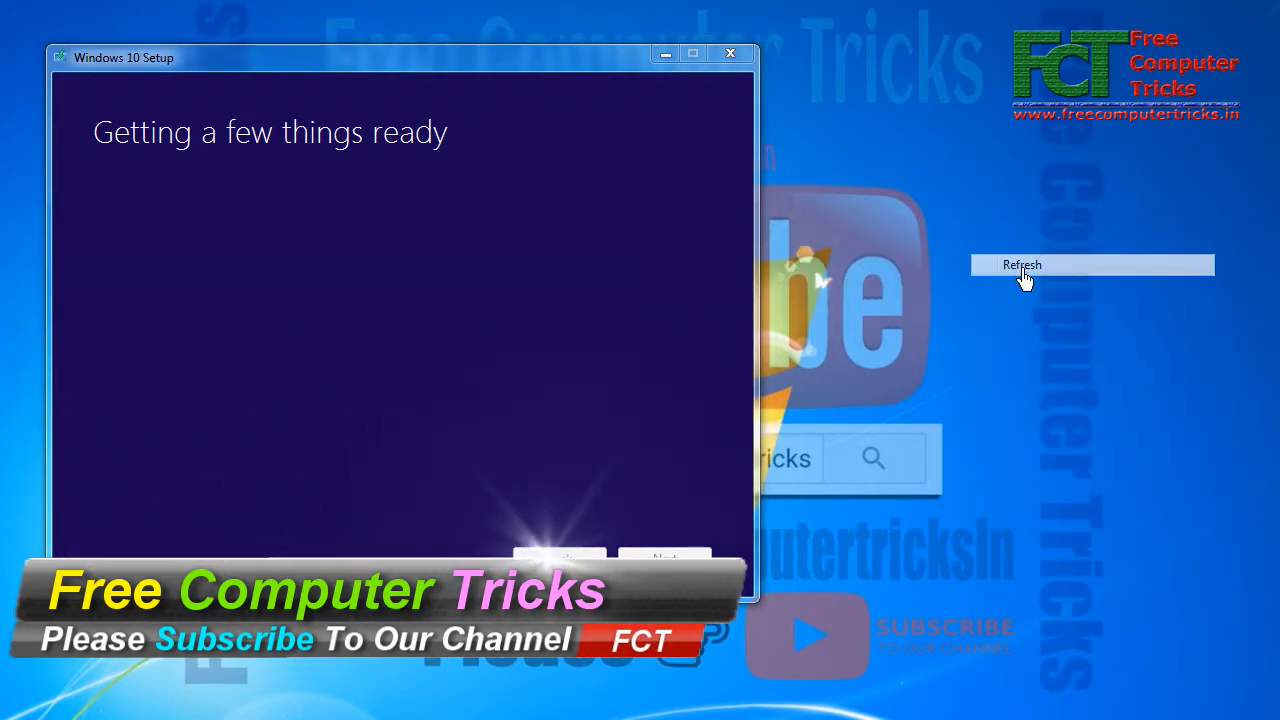
right_click(898, 160)
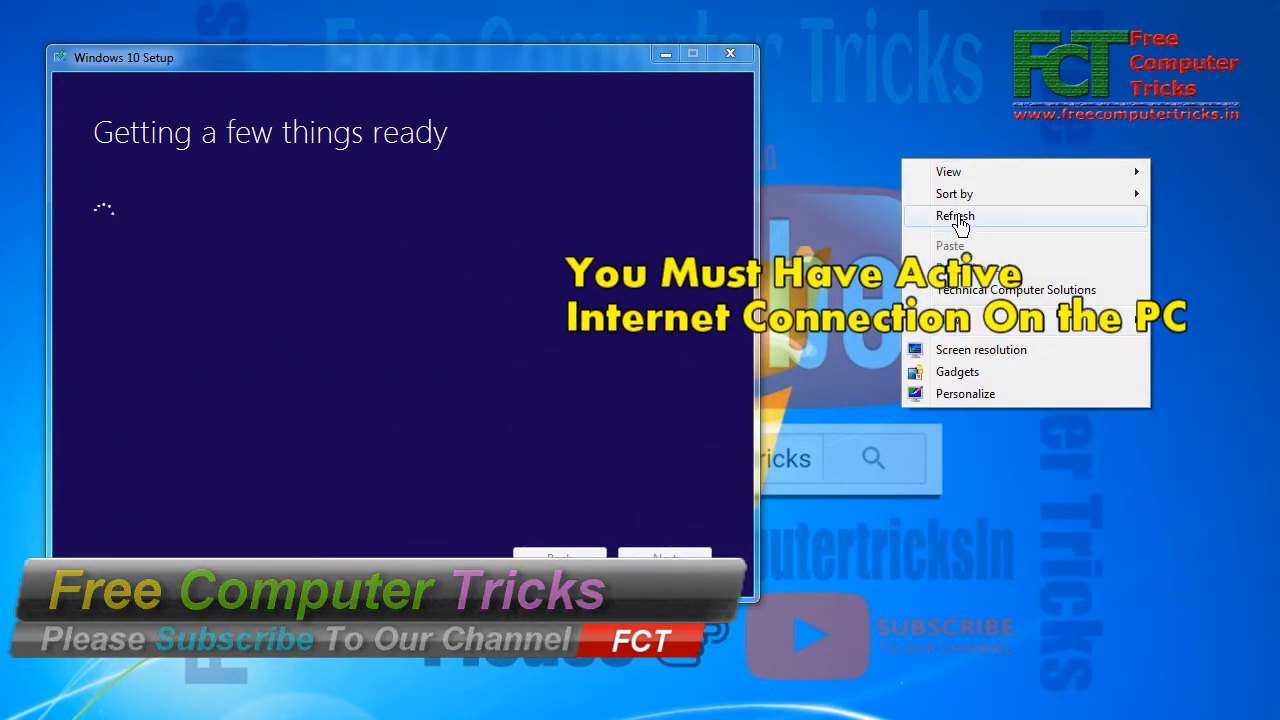
left_click(958, 214)
right_click(884, 164)
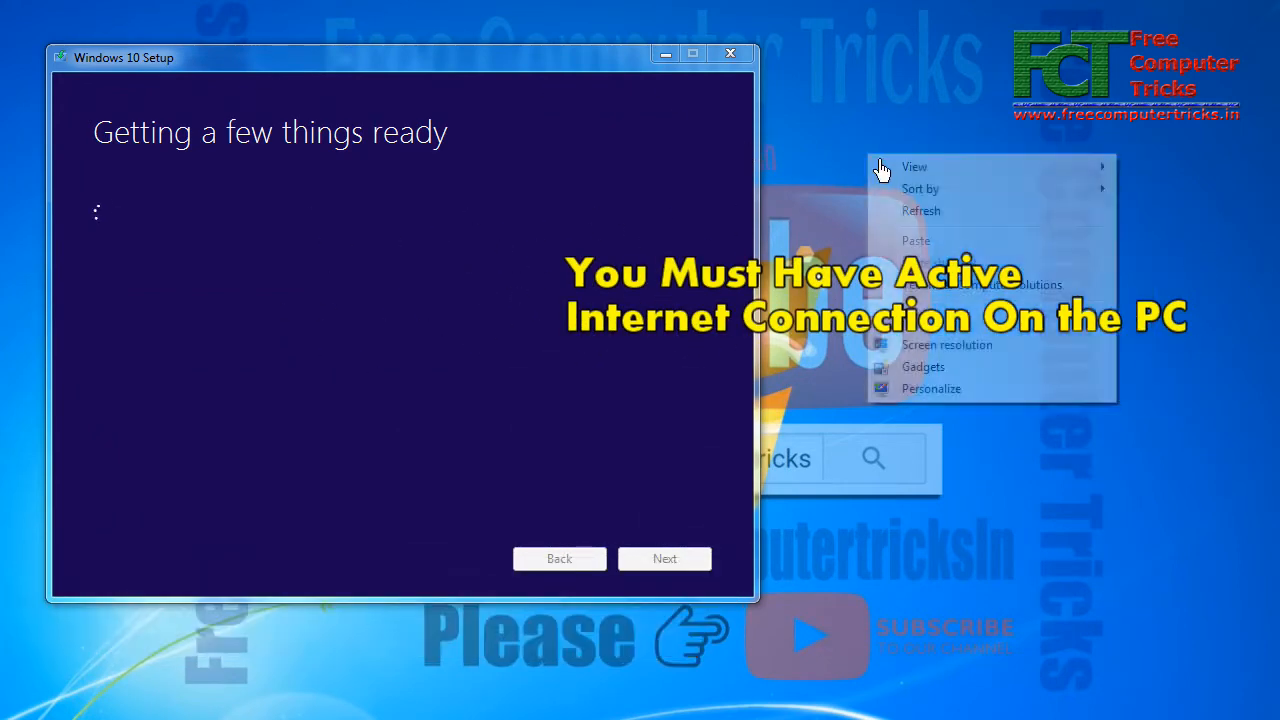
left_click(940, 212)
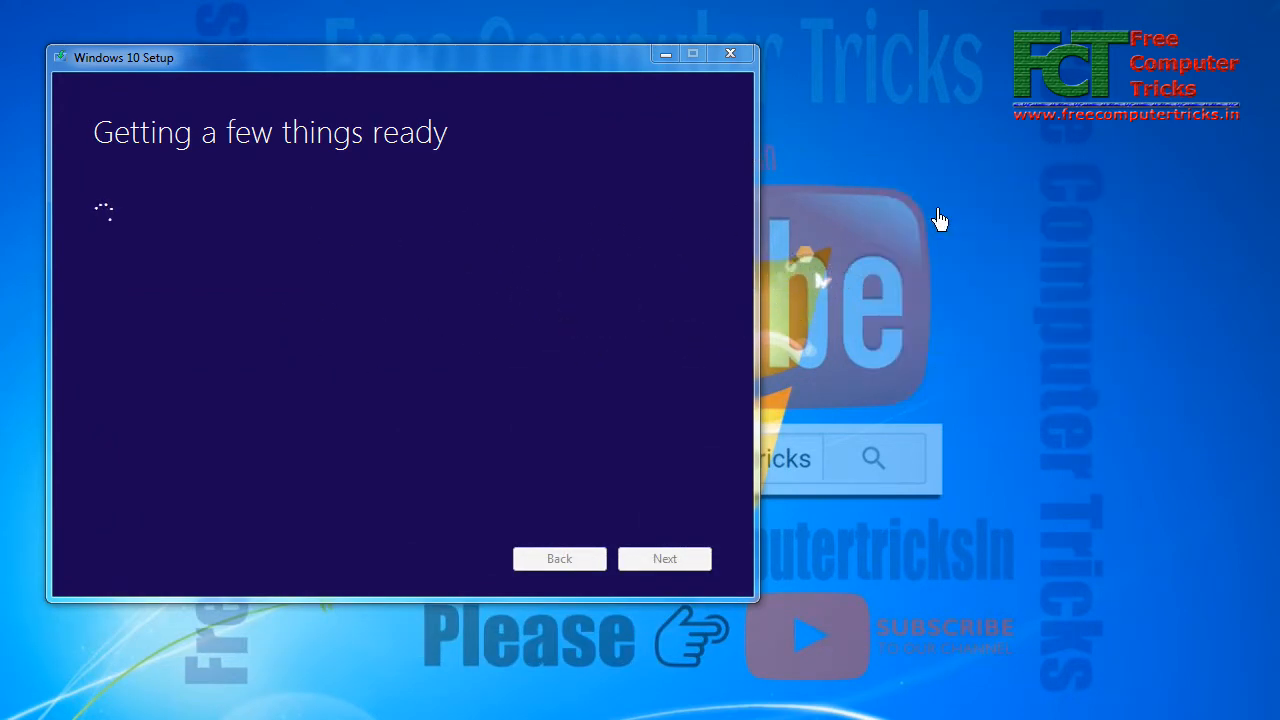
right_click(387, 20)
left_click(430, 74)
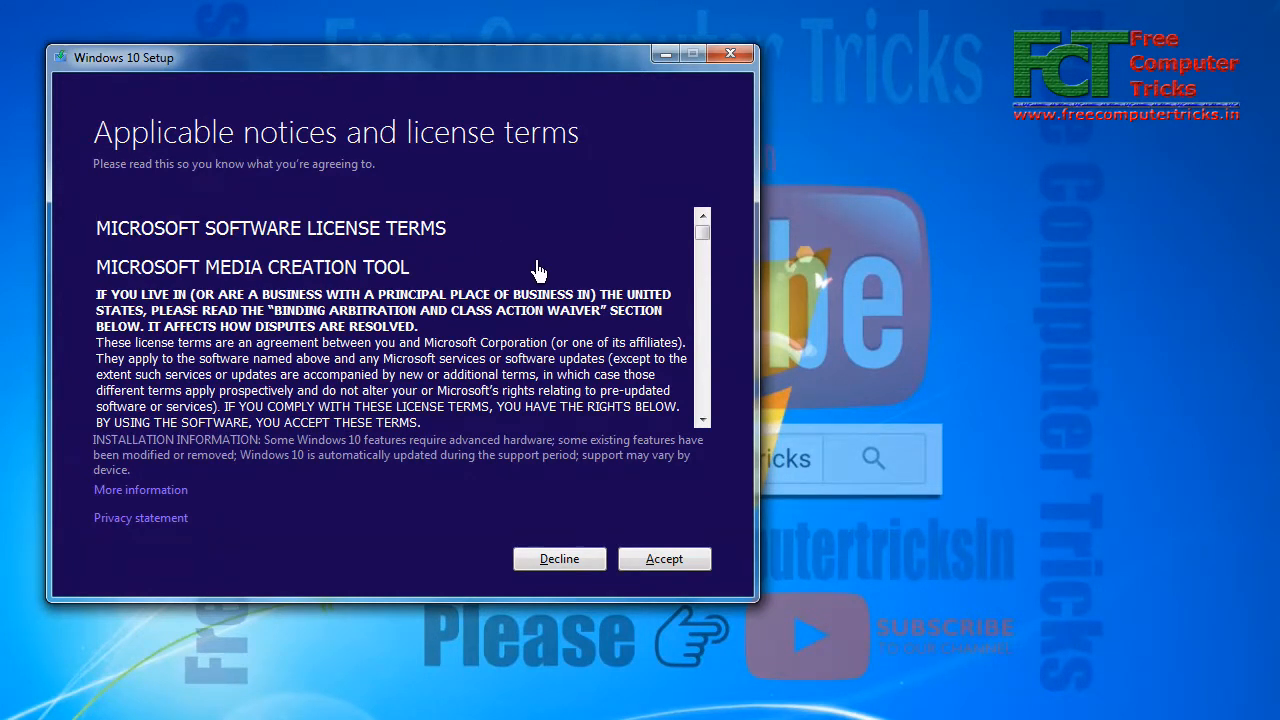
Step: Accept the license terms and choose to create installation media (USB flash drive, DVD, or ISO file) for another PC
left_click(654, 562)
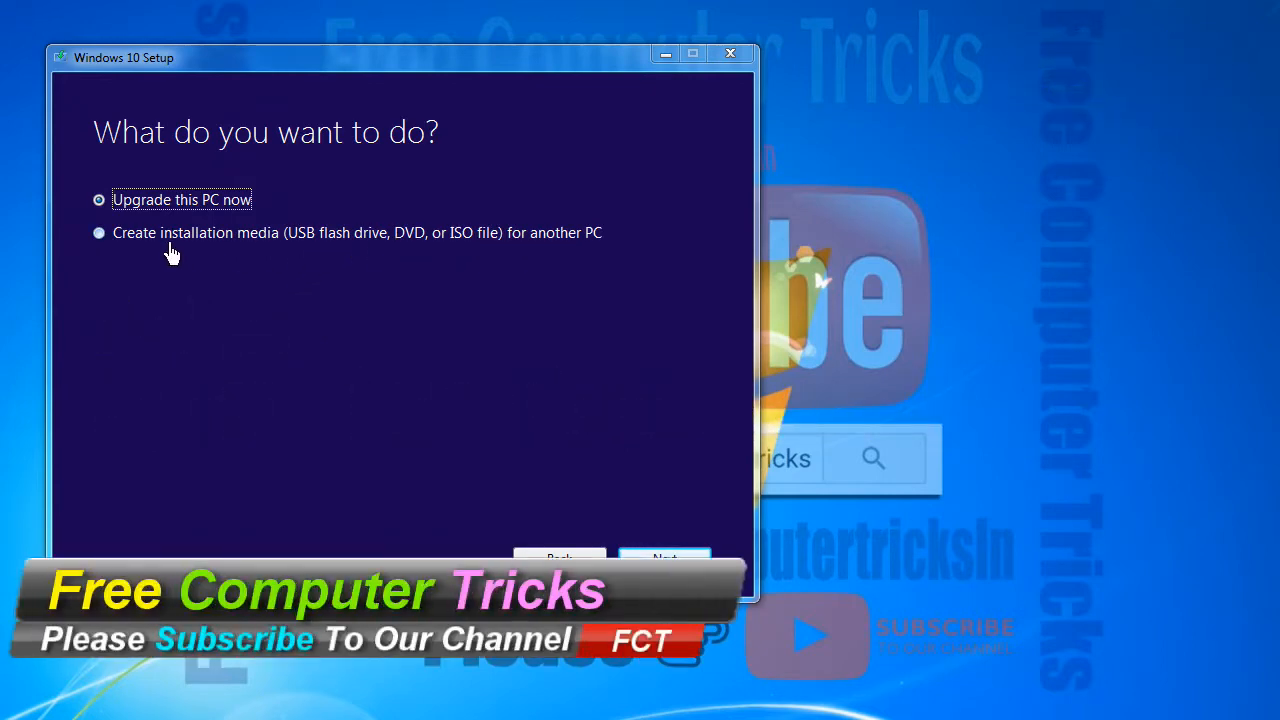
left_click(102, 240)
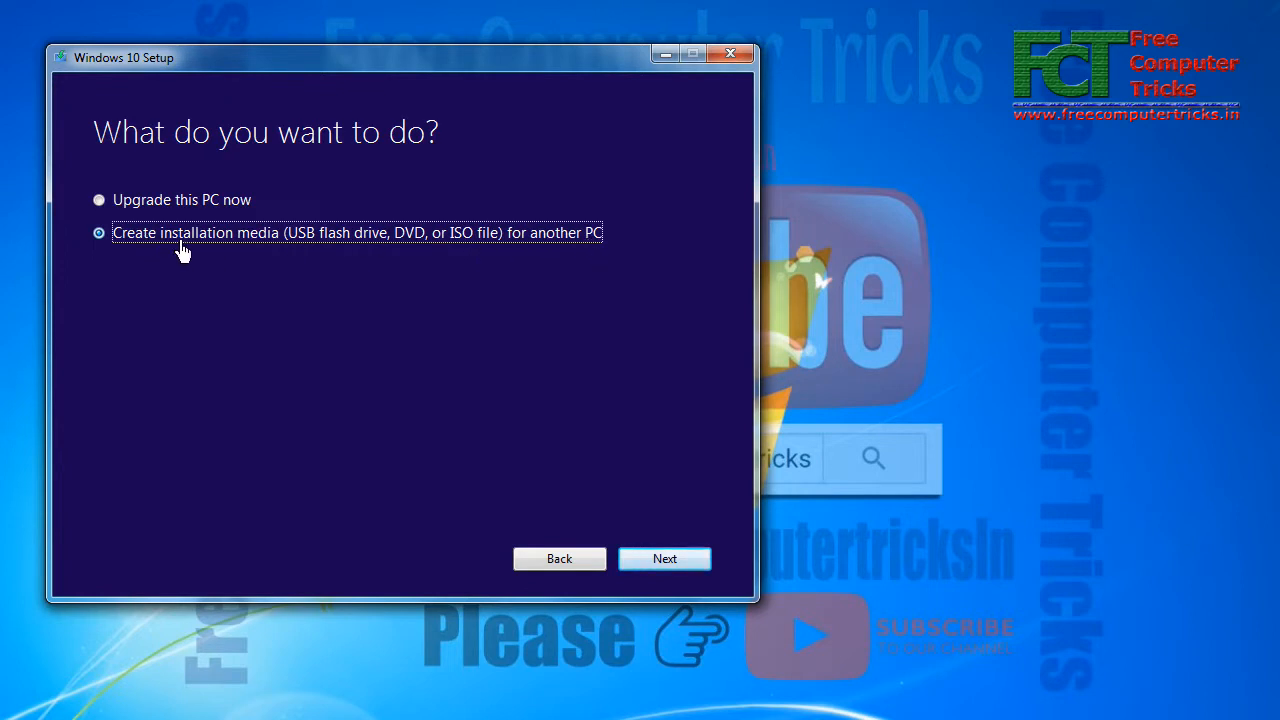
left_click(662, 560)
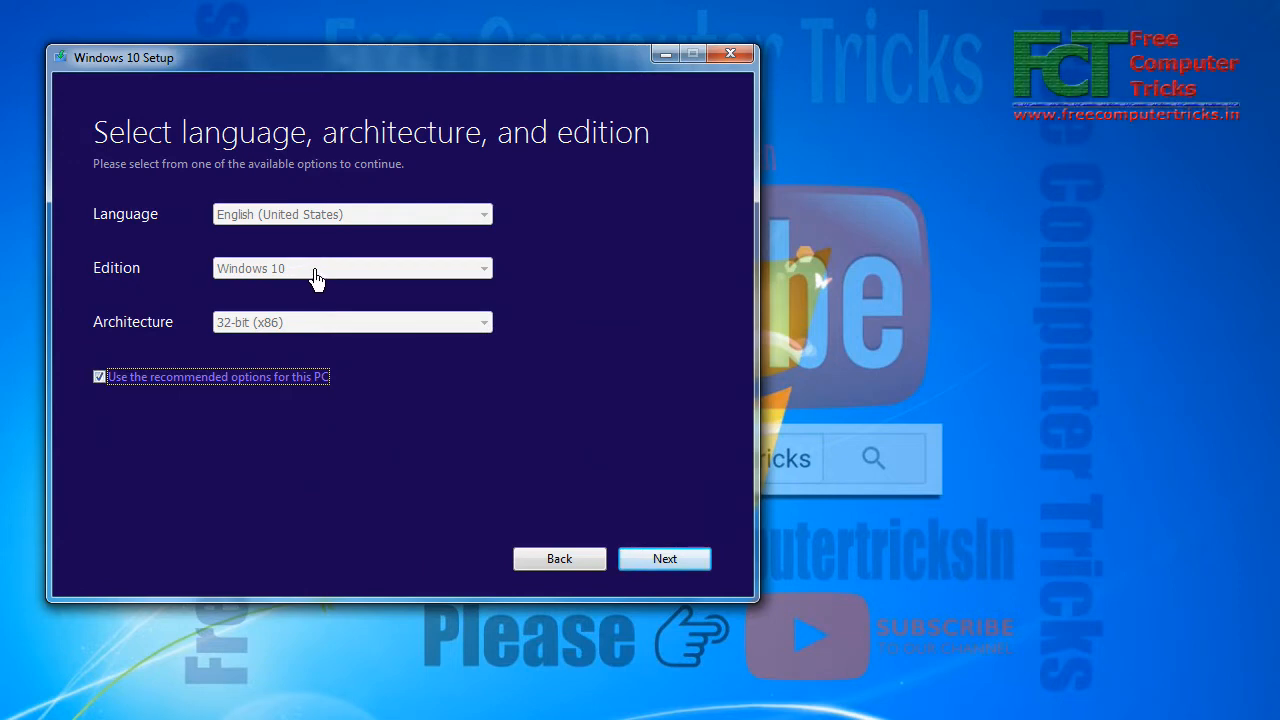
Step: Turn off the recommended options for this PC and keep edition Windows 10 and architecture 32-bit (x86)
left_click(101, 387)
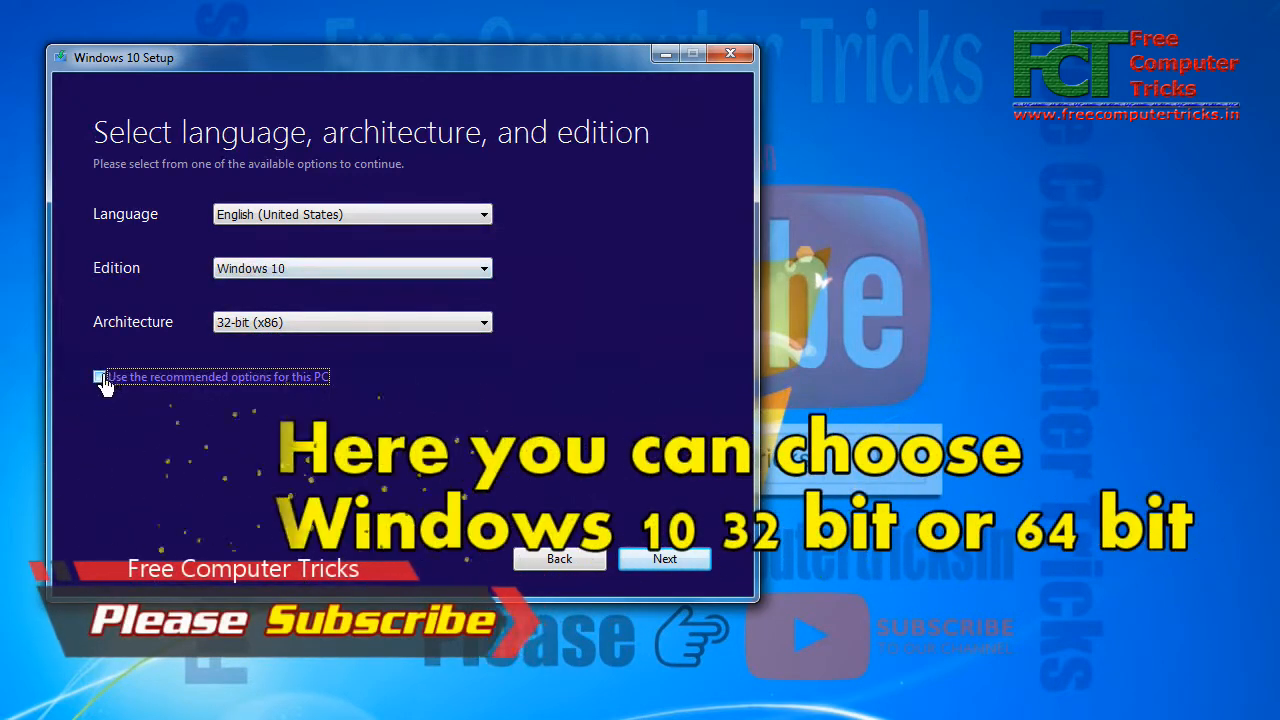
left_click(370, 270)
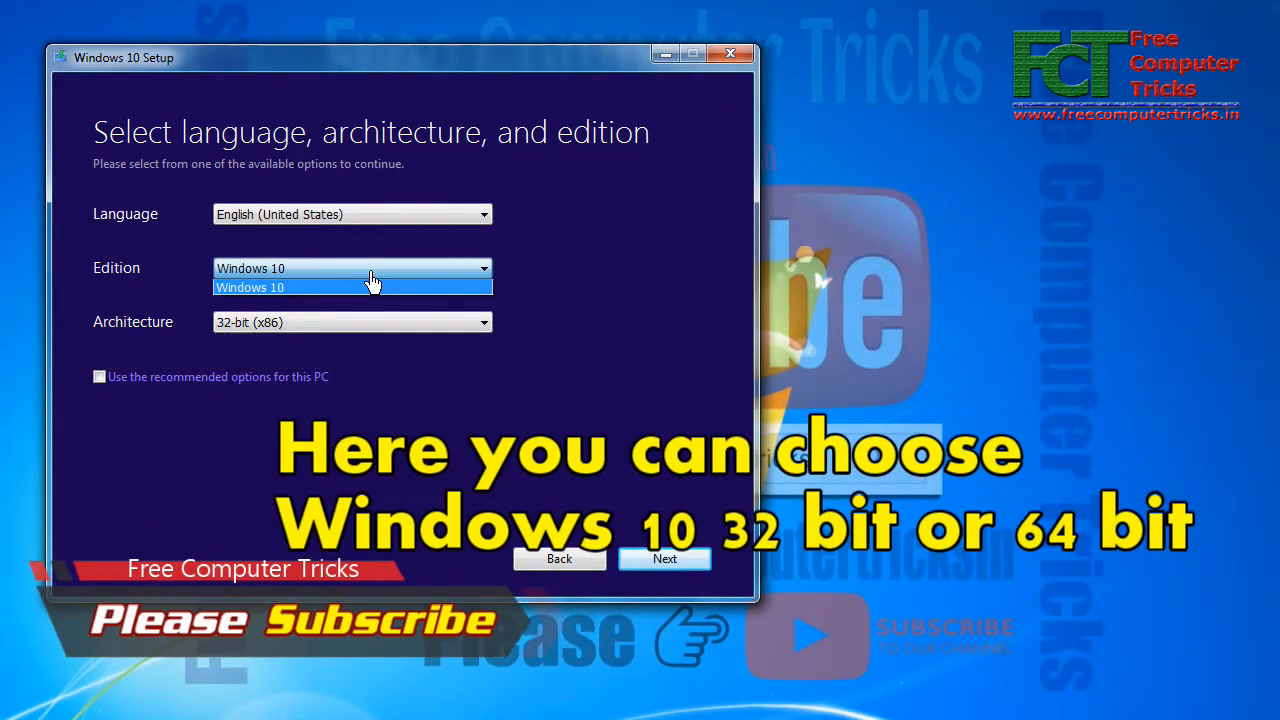
left_click(370, 272)
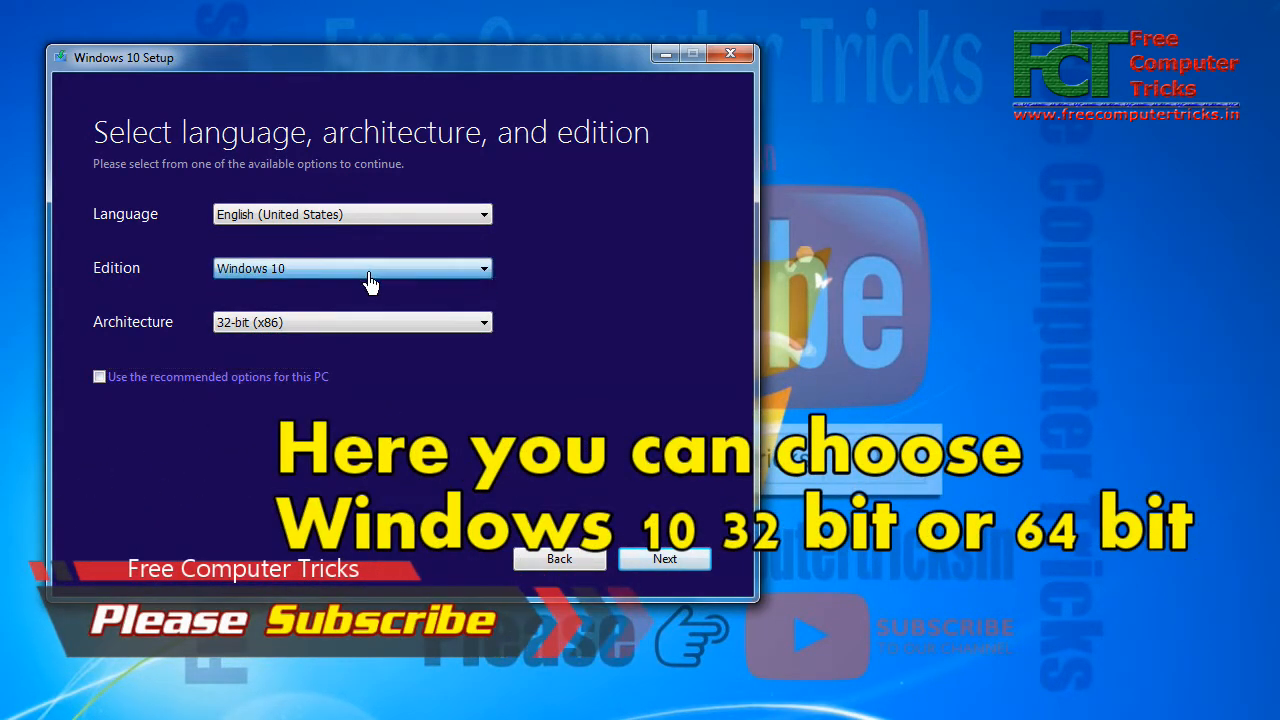
left_click(326, 330)
left_click(287, 338)
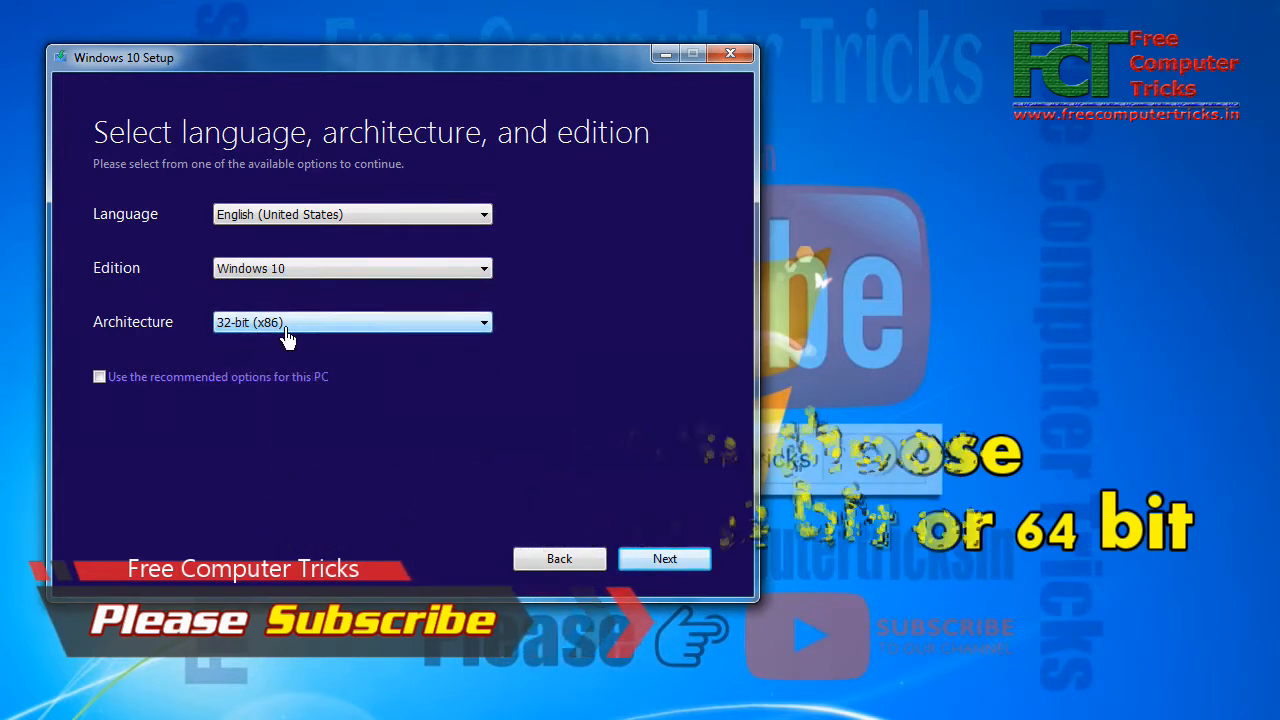
Step: Look through the available languages and editions without changing the selection
left_click(374, 220)
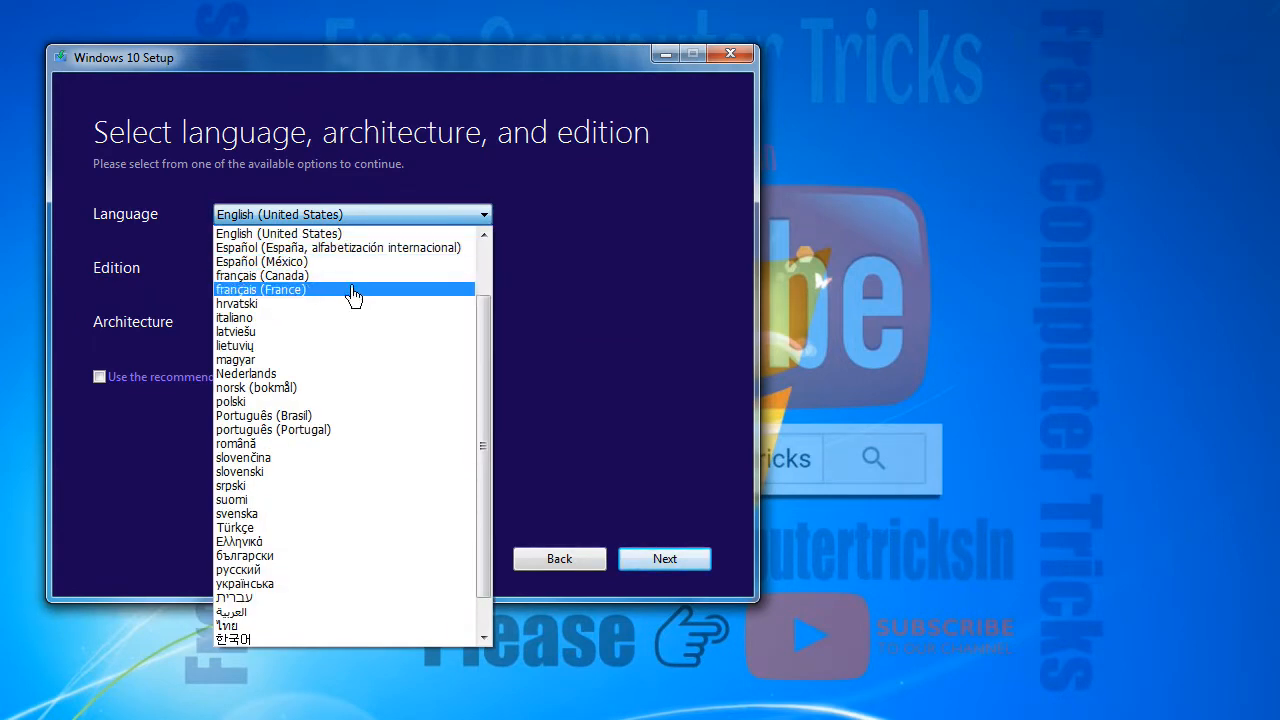
left_click_drag(477, 366, 487, 430)
left_click_drag(477, 490, 486, 286)
left_click(598, 283)
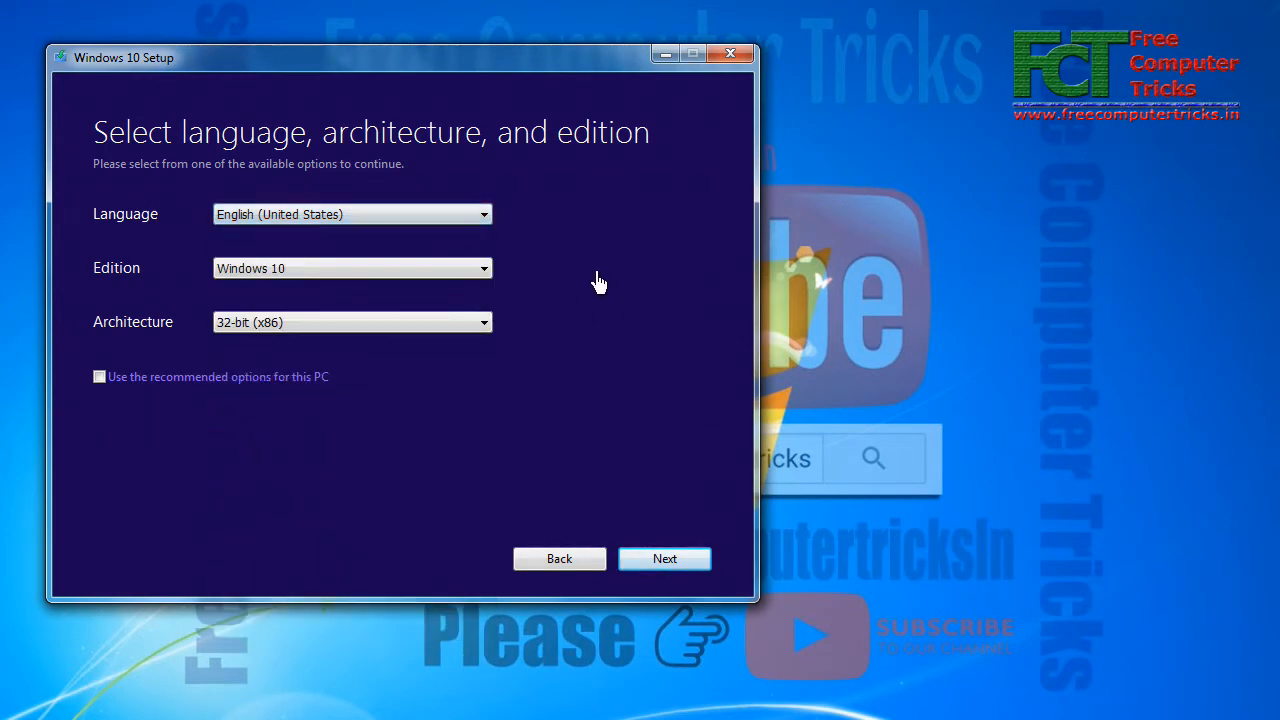
left_click(372, 272)
left_click(358, 272)
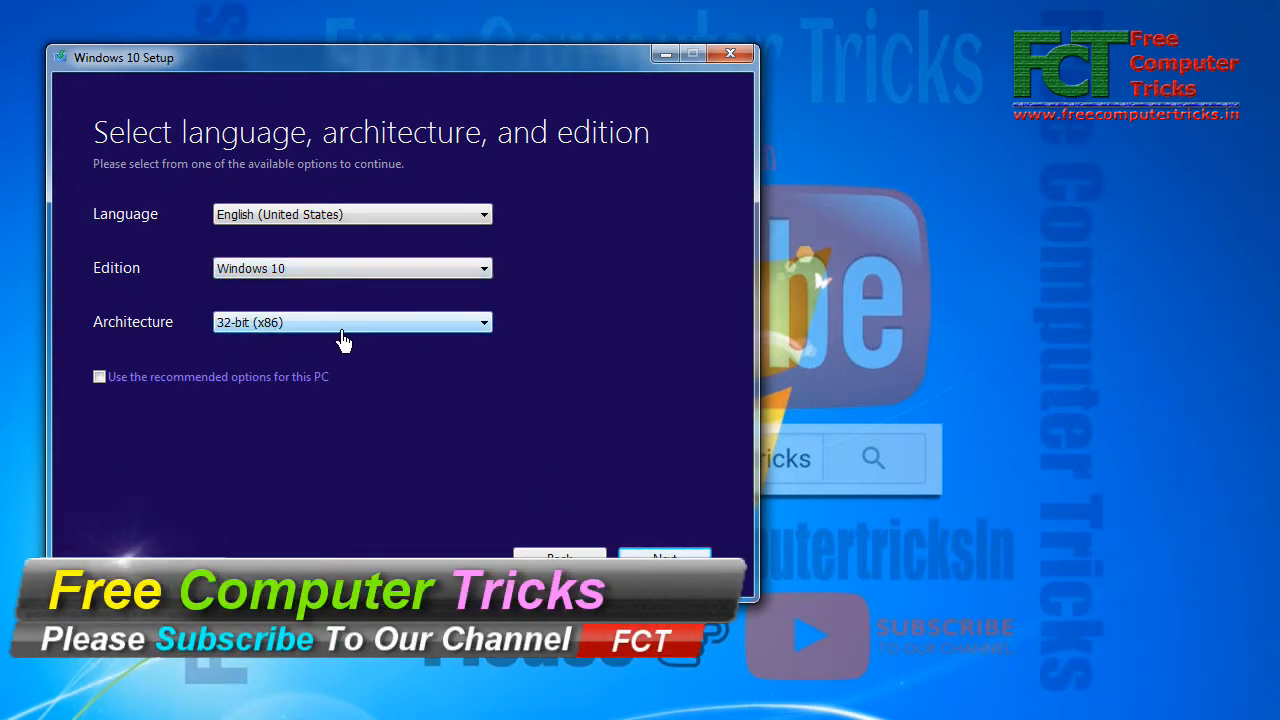
Step: Confirm English (United States), Windows 10, 32-bit (x86), and continue with USB flash drive as the media
left_click(664, 557)
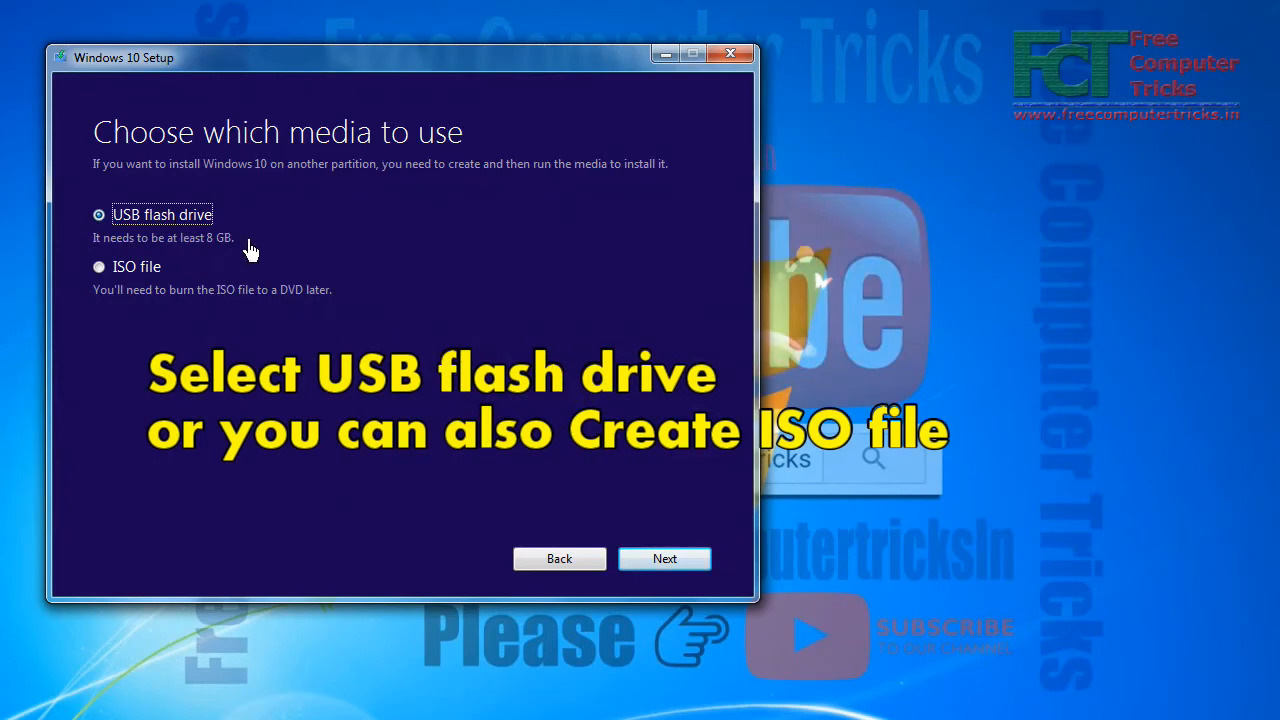
left_click(640, 563)
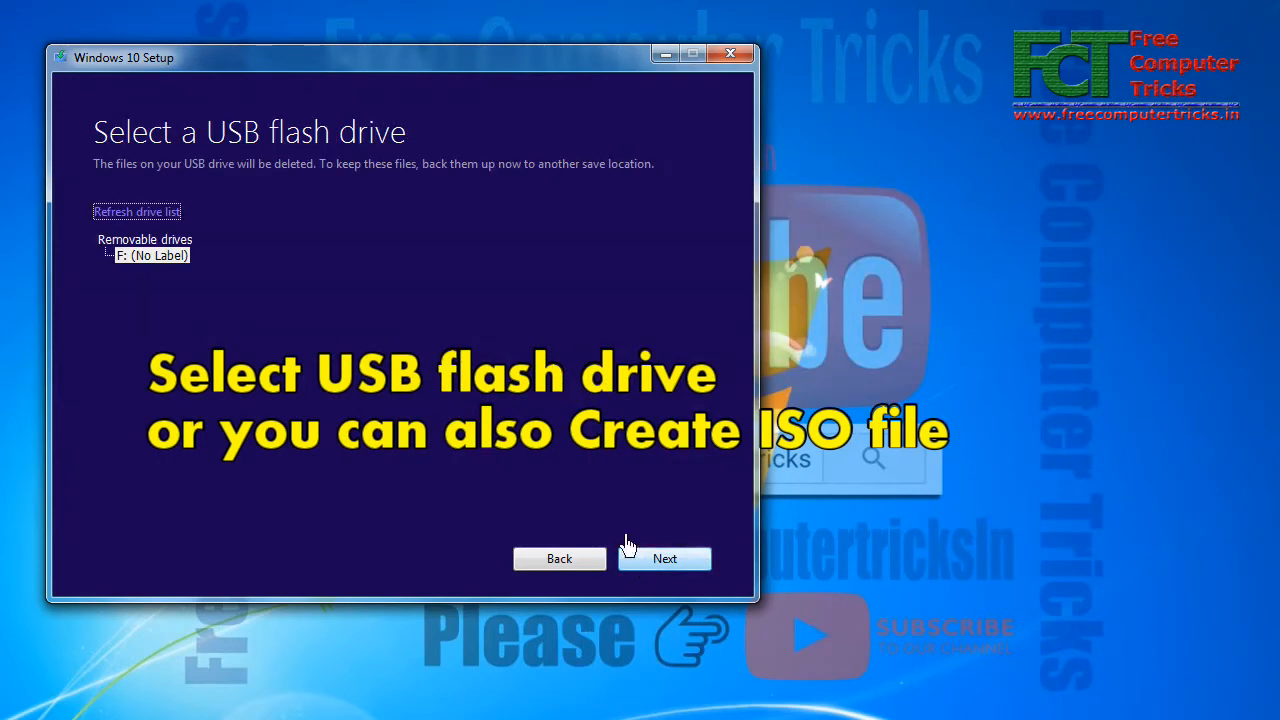
Step: Choose removable drive F: as the target USB flash drive and start downloading Windows 10
left_click(147, 257)
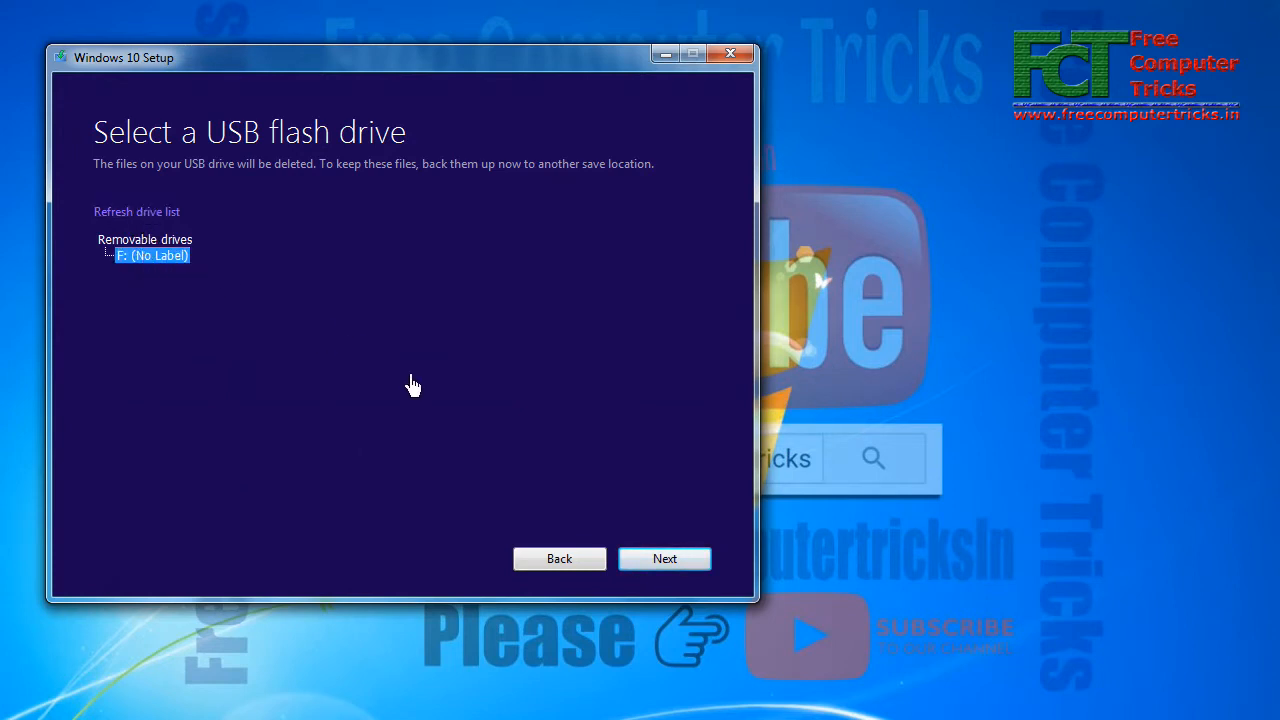
left_click(652, 557)
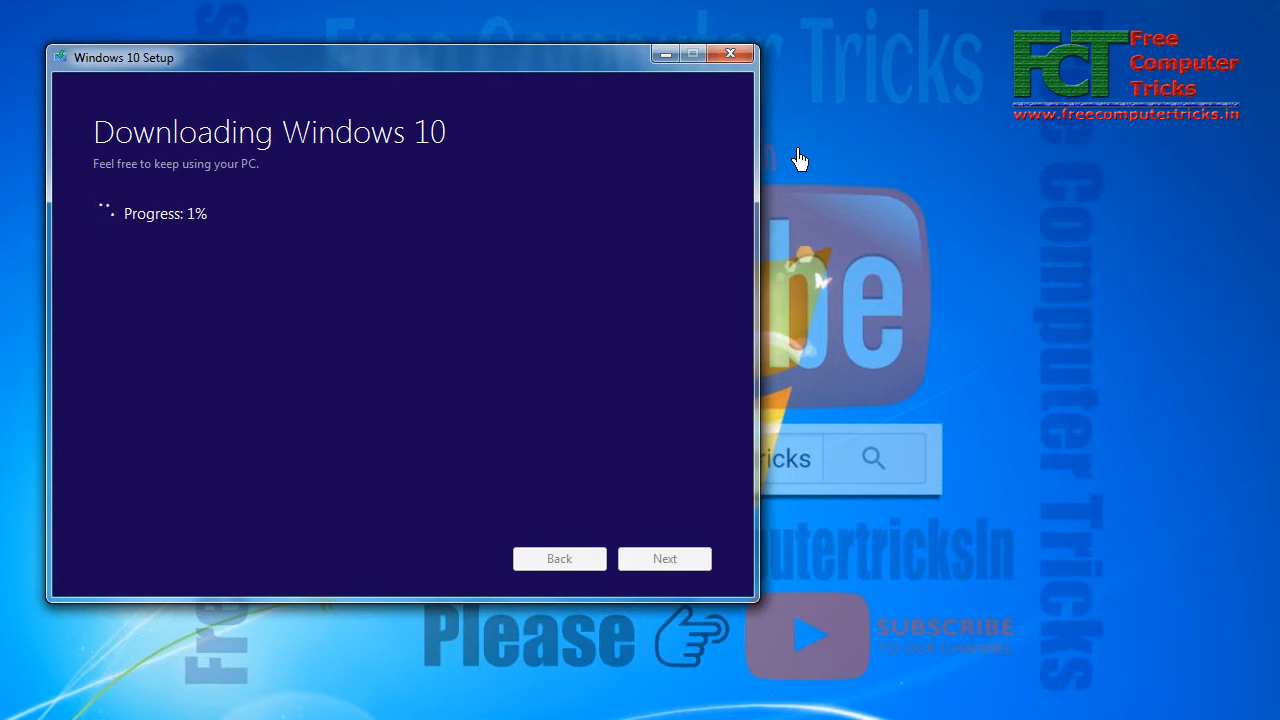
right_click(796, 150)
left_click(850, 202)
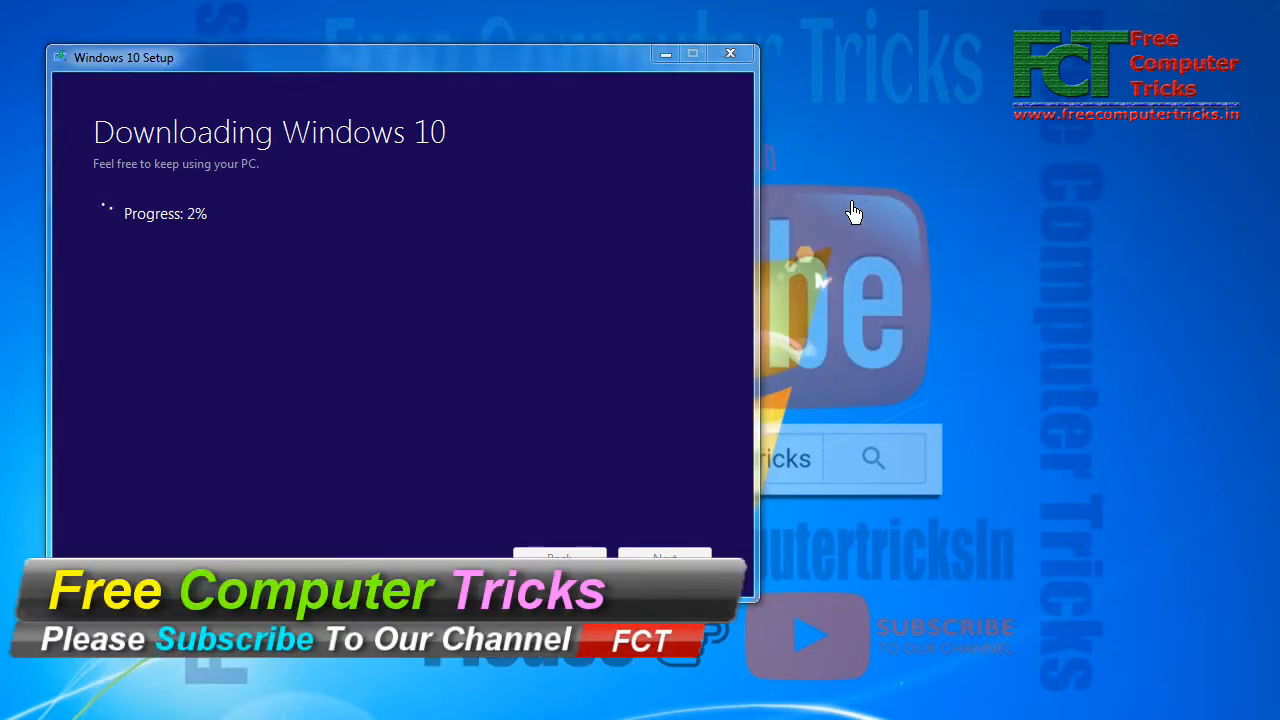
Step: Bring up the file explorer, show the Computer drives, refresh them to check Removable Disk (F:), and minimize the window
left_click(252, 714)
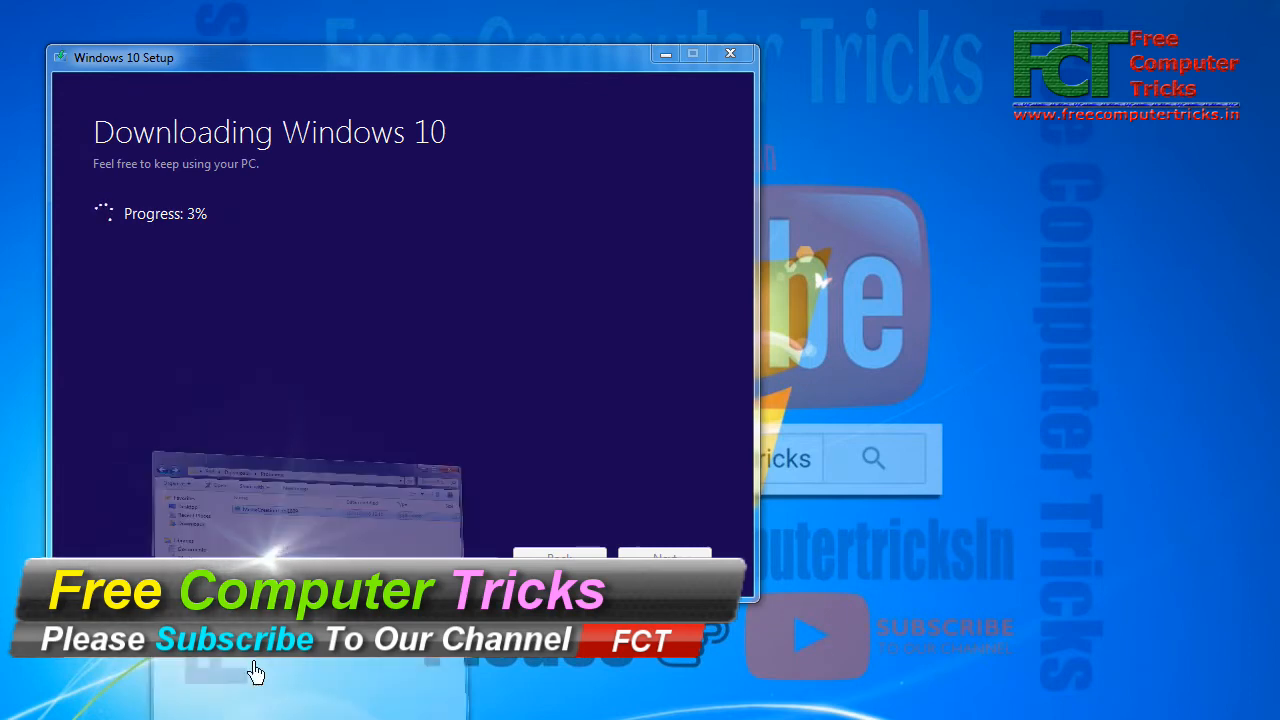
left_click(90, 356)
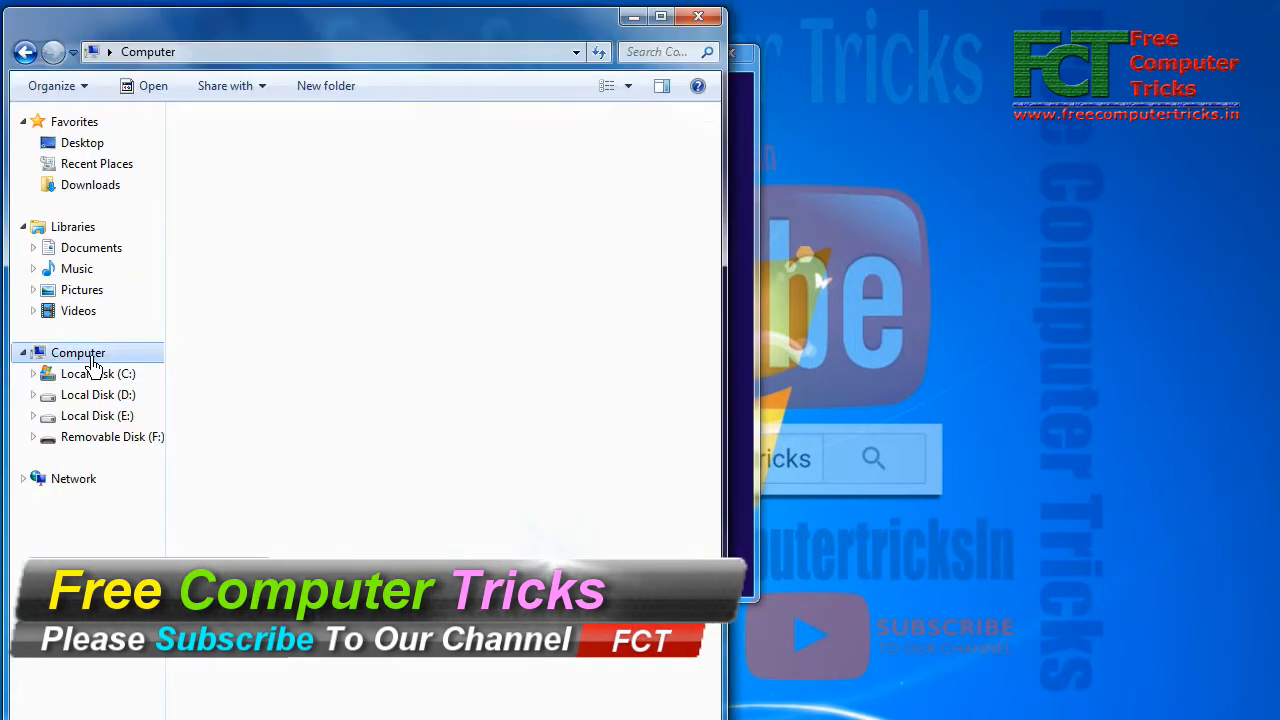
right_click(273, 374)
left_click(355, 454)
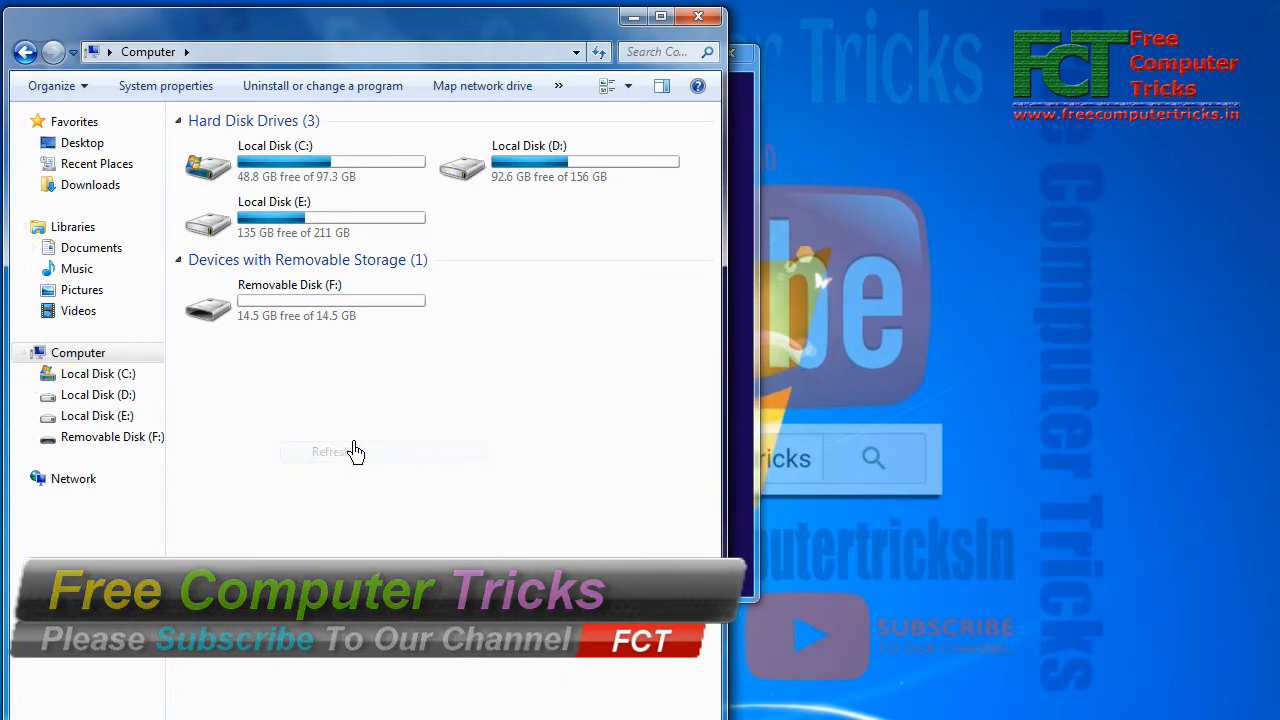
left_click(634, 18)
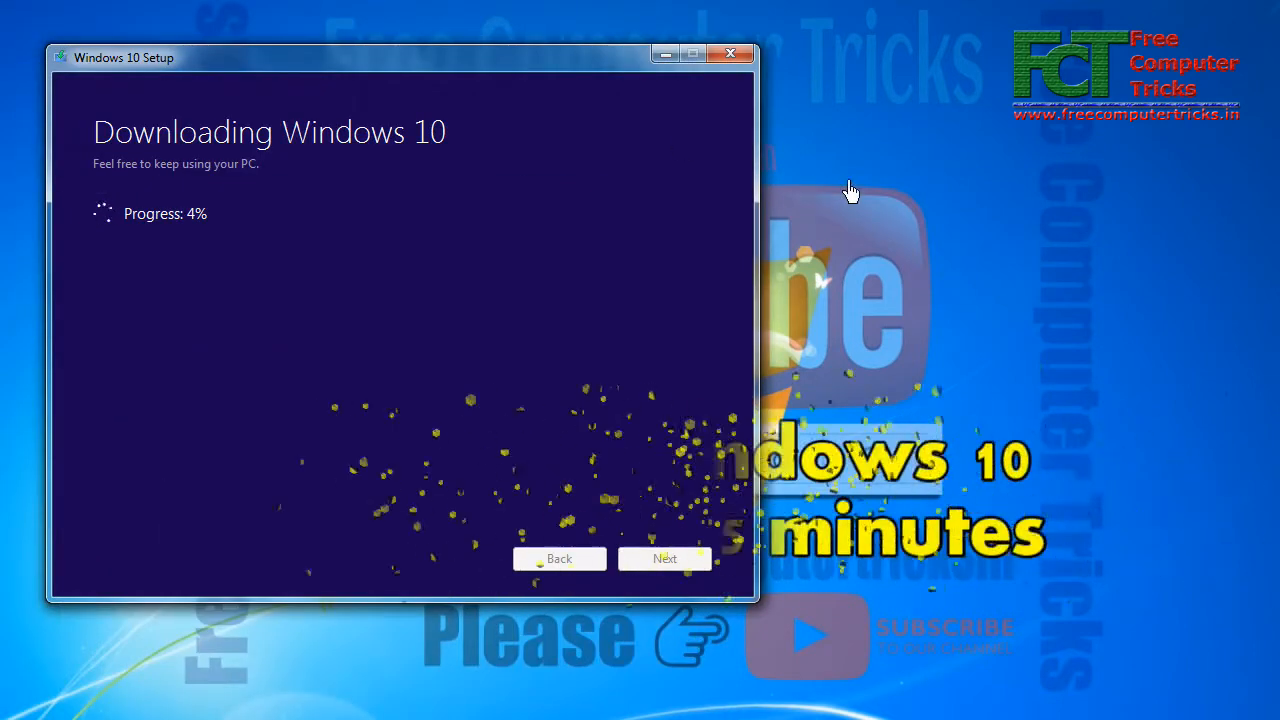
right_click(850, 184)
left_click(912, 240)
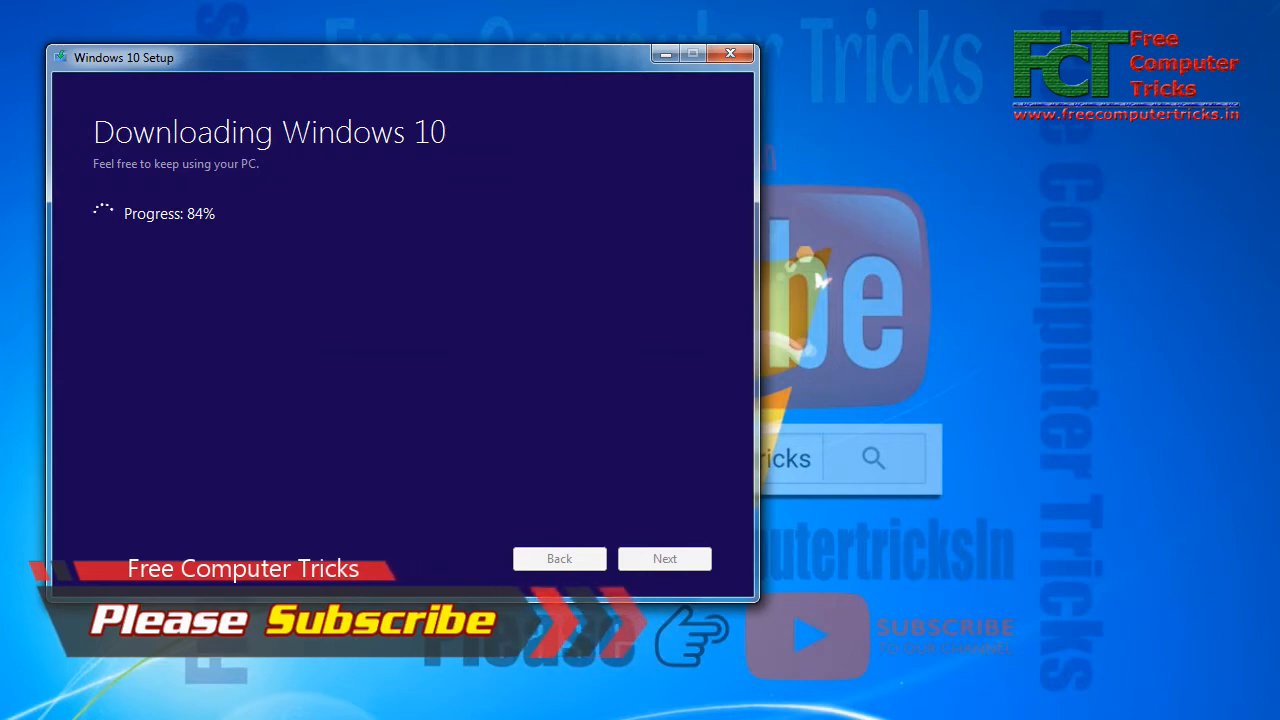
Step: Refresh the Computer drive list during the Windows 10 download and media creation to check the removable disk, hiding the window after each check
left_click(318, 718)
right_click(298, 467)
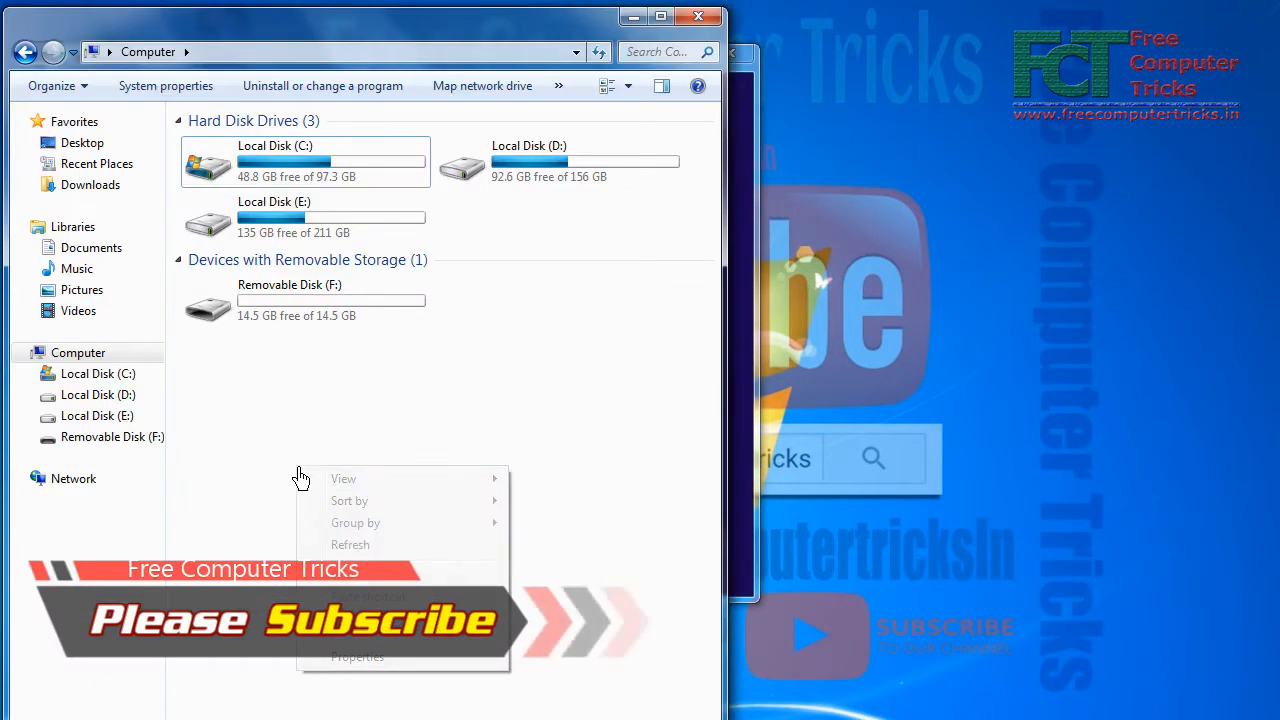
left_click(360, 545)
left_click(318, 718)
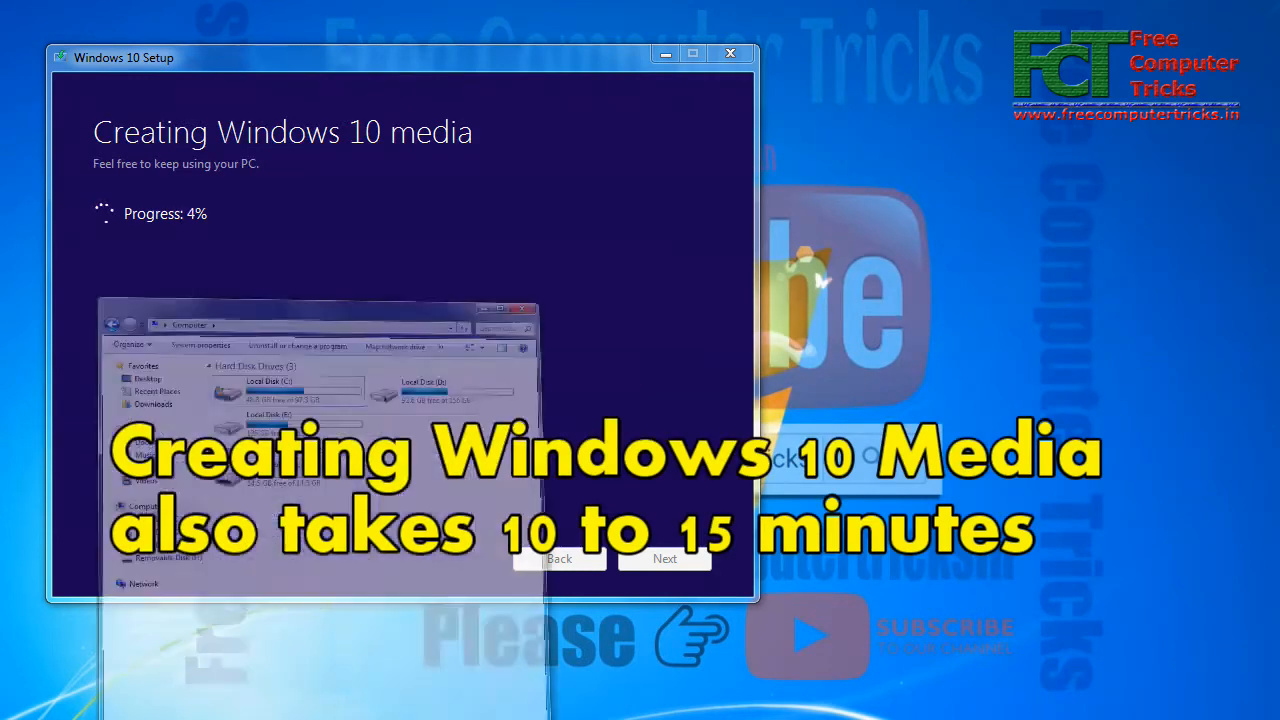
left_click(288, 660)
right_click(346, 465)
left_click(392, 535)
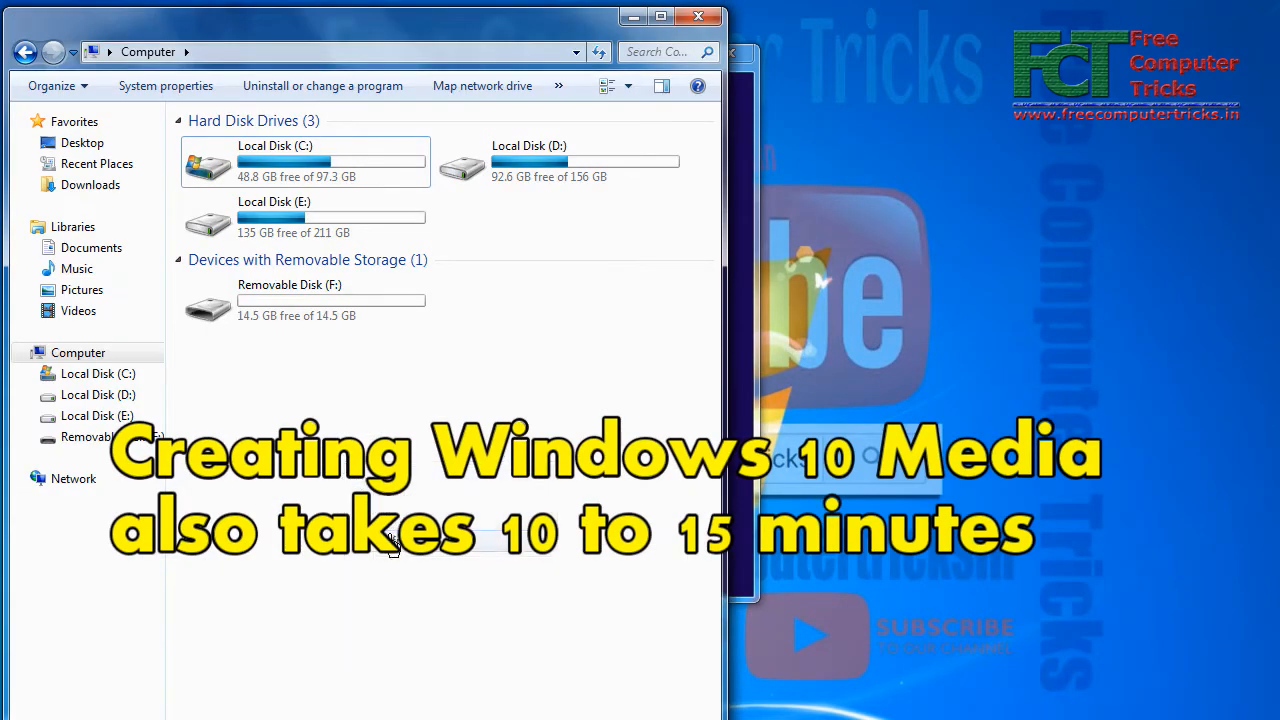
left_click(632, 18)
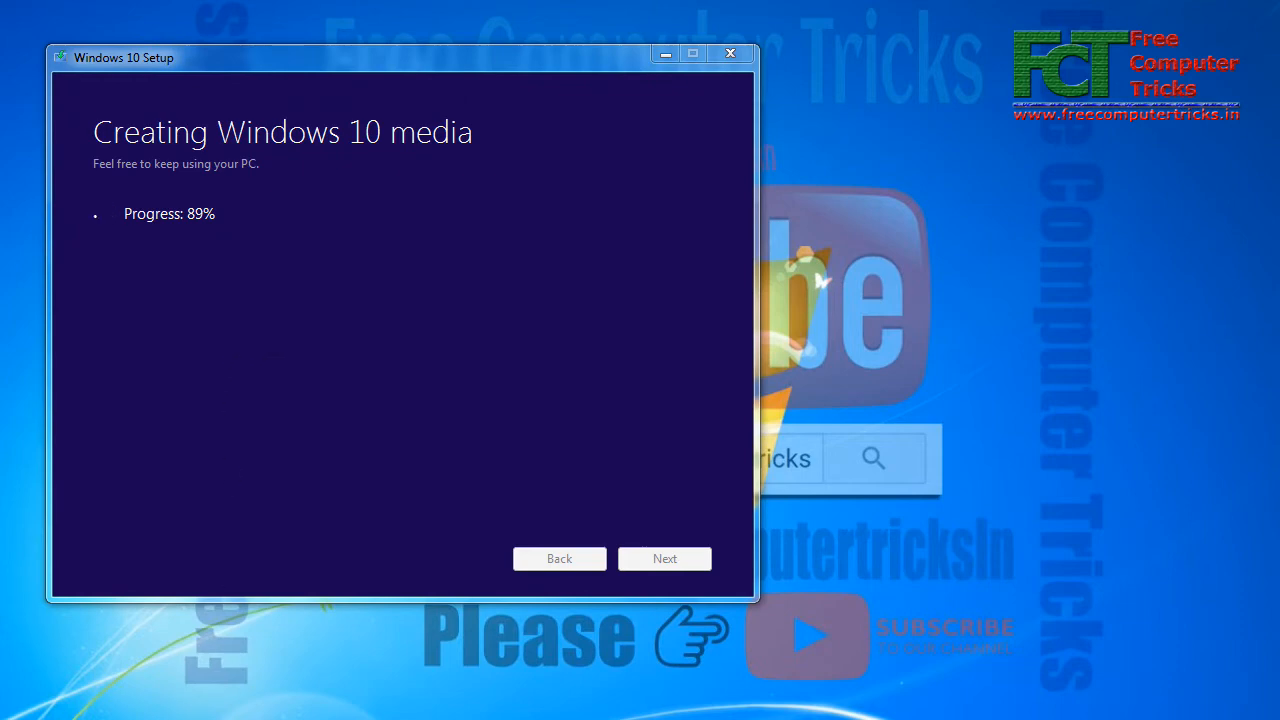
Step: Check the USB drive's free space near the end of media creation by repeatedly refreshing the Computer view, and minimize the window
left_click(310, 717)
right_click(316, 432)
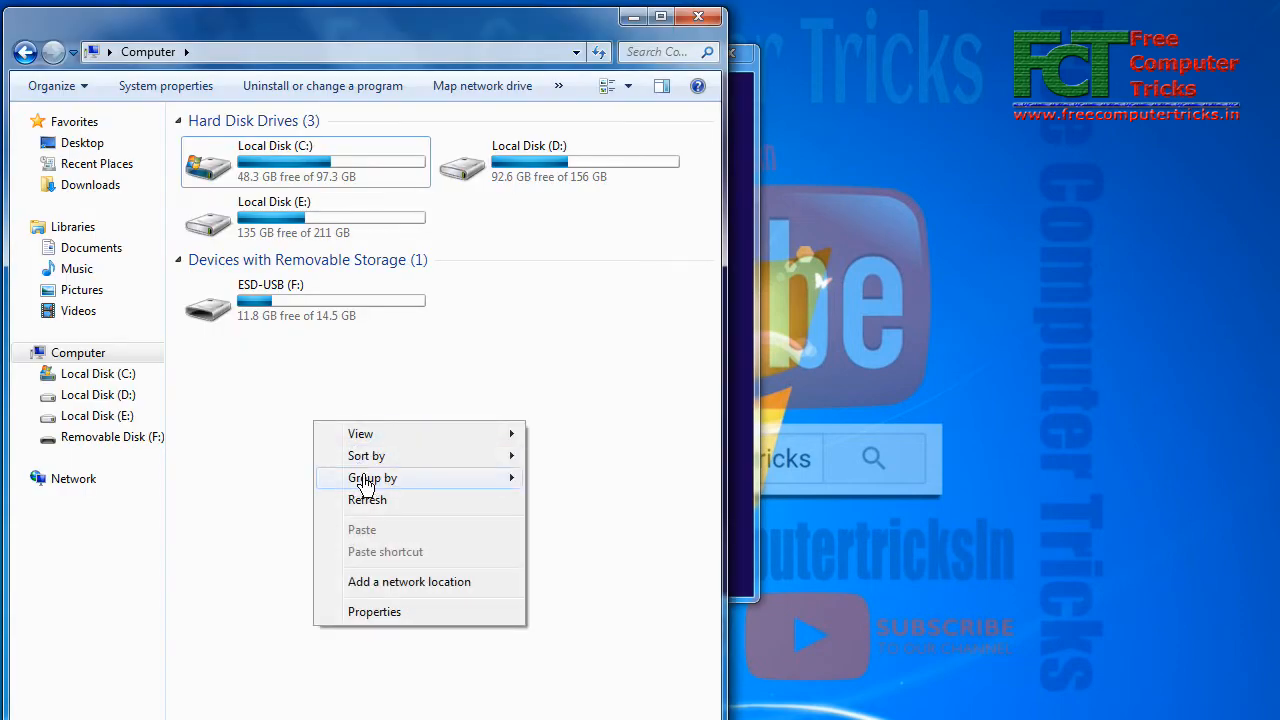
left_click(368, 500)
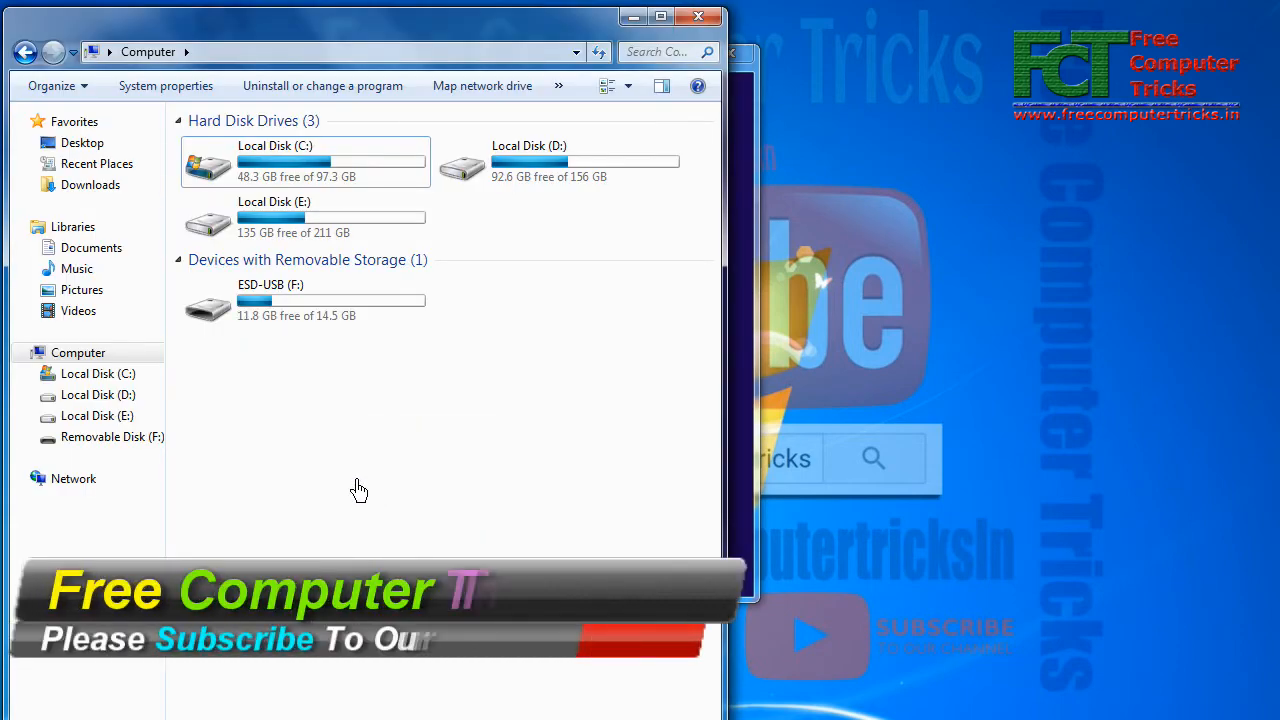
right_click(316, 436)
left_click(384, 515)
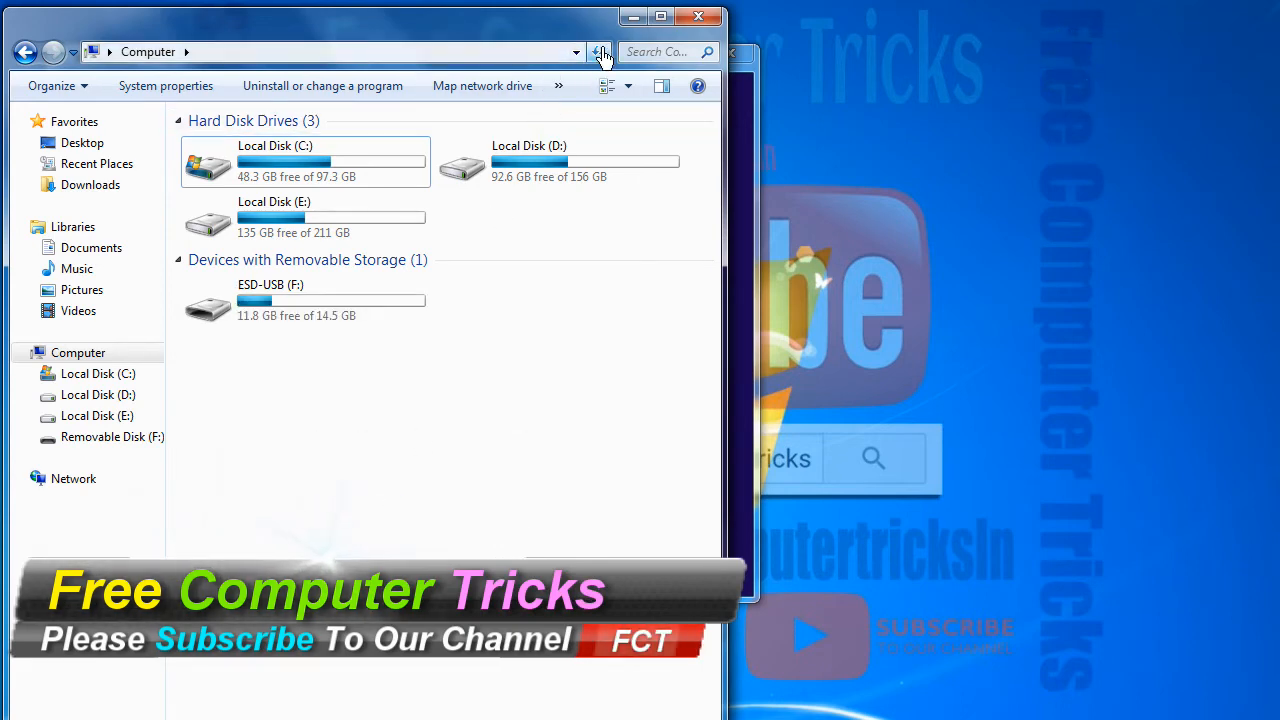
left_click(633, 17)
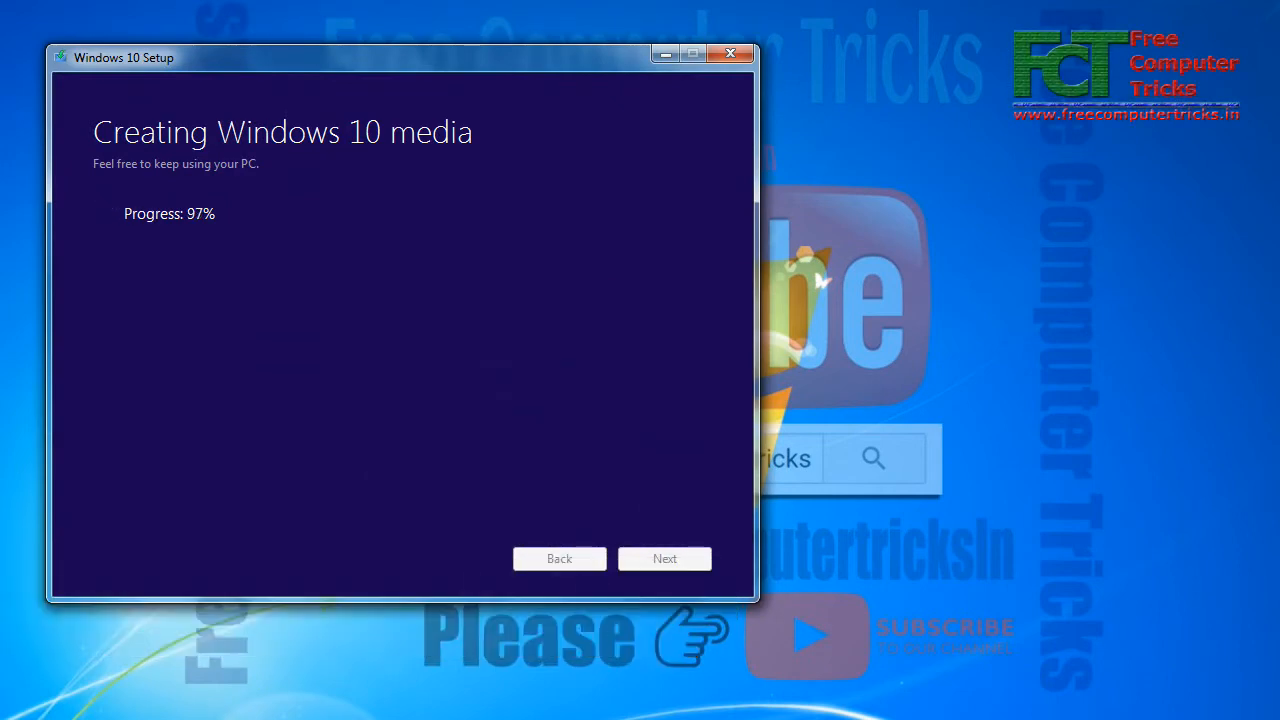
left_click(265, 712)
right_click(290, 405)
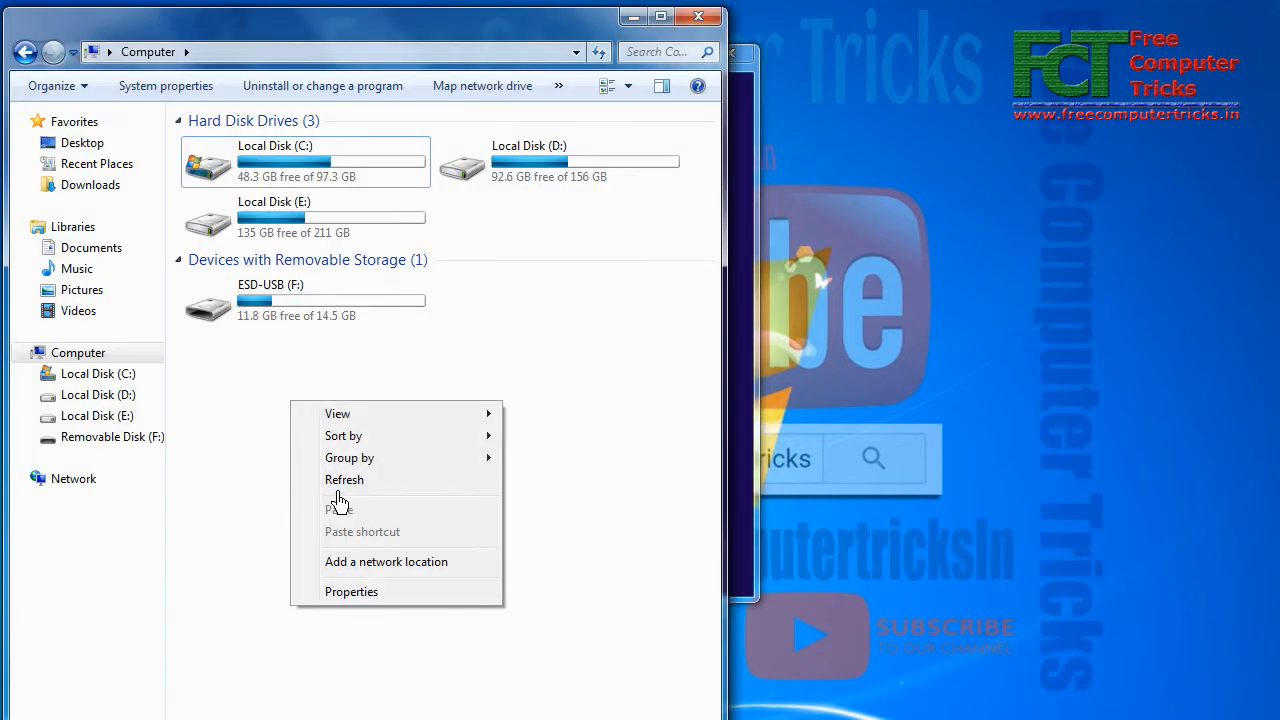
left_click(340, 494)
left_click(310, 712)
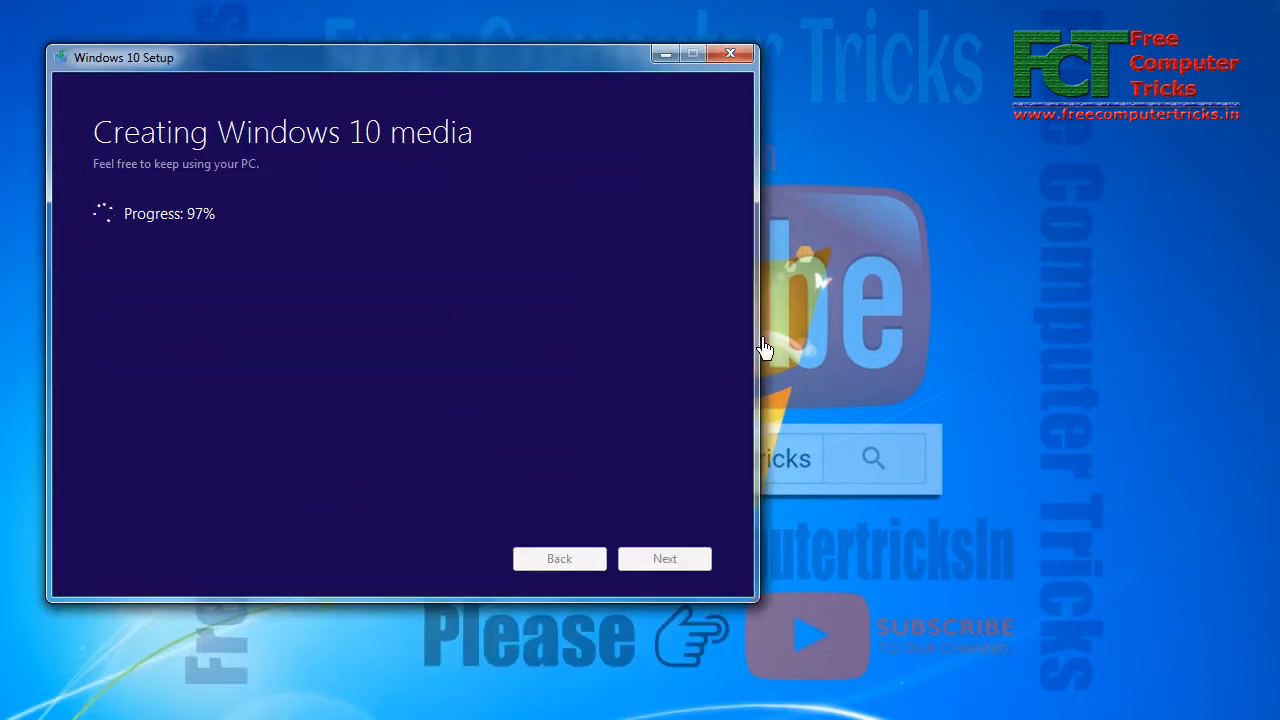
right_click(798, 312)
left_click(858, 366)
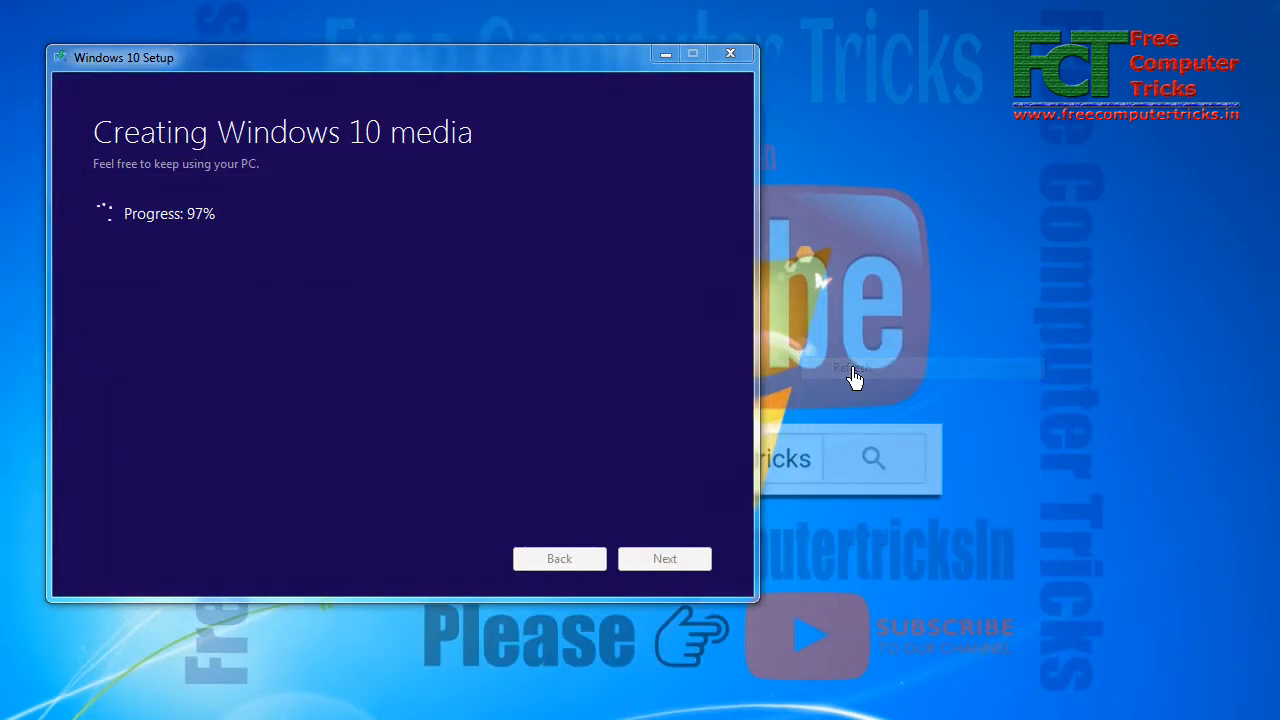
right_click(864, 250)
left_click(918, 310)
right_click(902, 272)
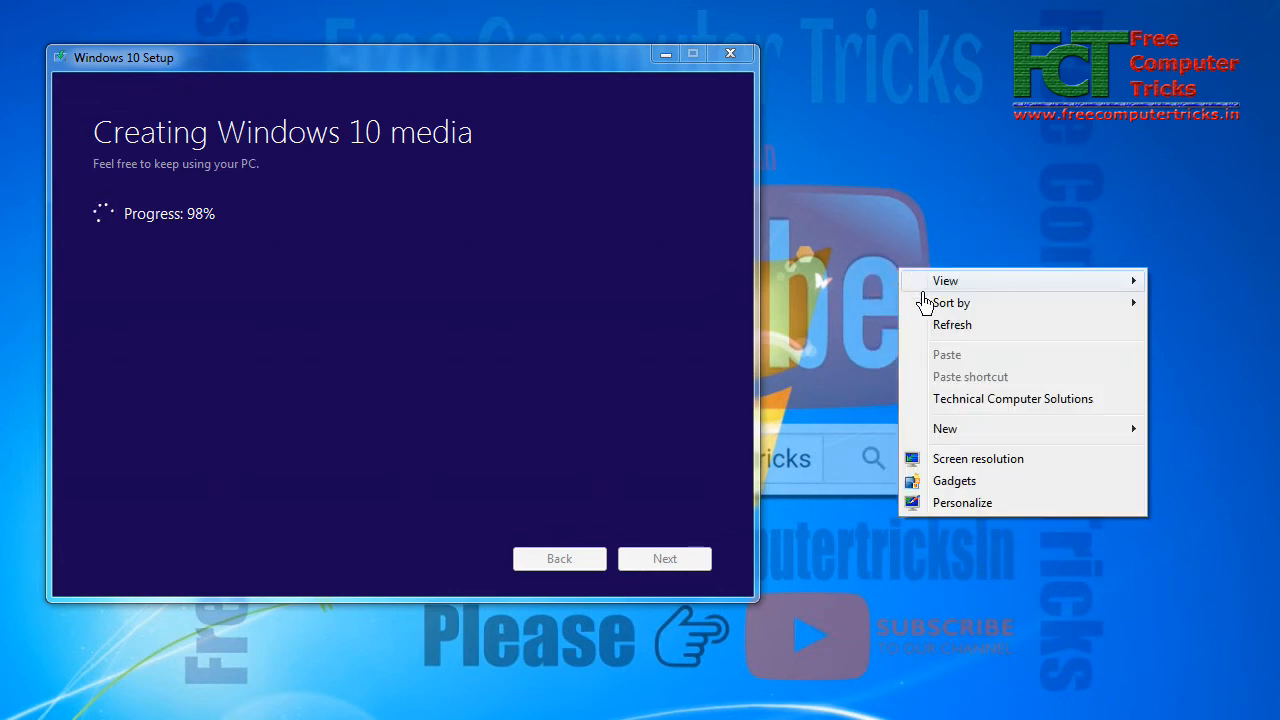
left_click(952, 330)
right_click(866, 273)
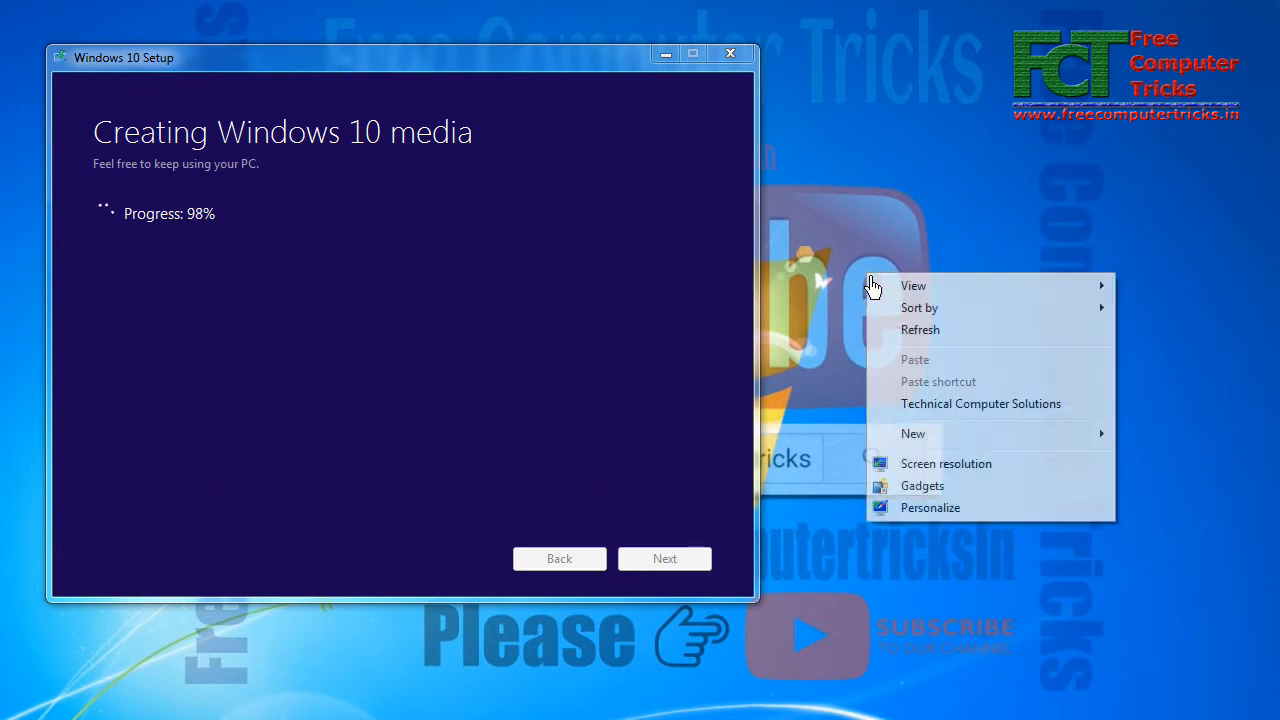
left_click(929, 336)
right_click(903, 222)
left_click(925, 278)
right_click(843, 135)
left_click(896, 200)
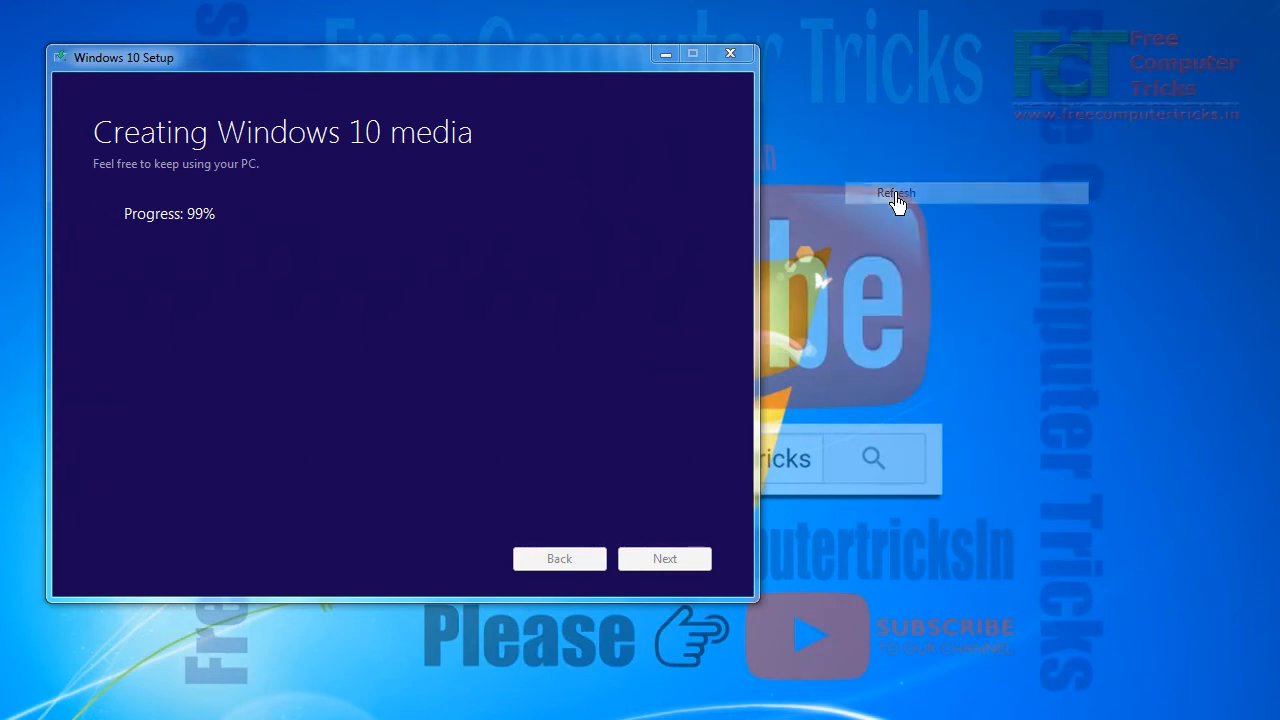
right_click(810, 111)
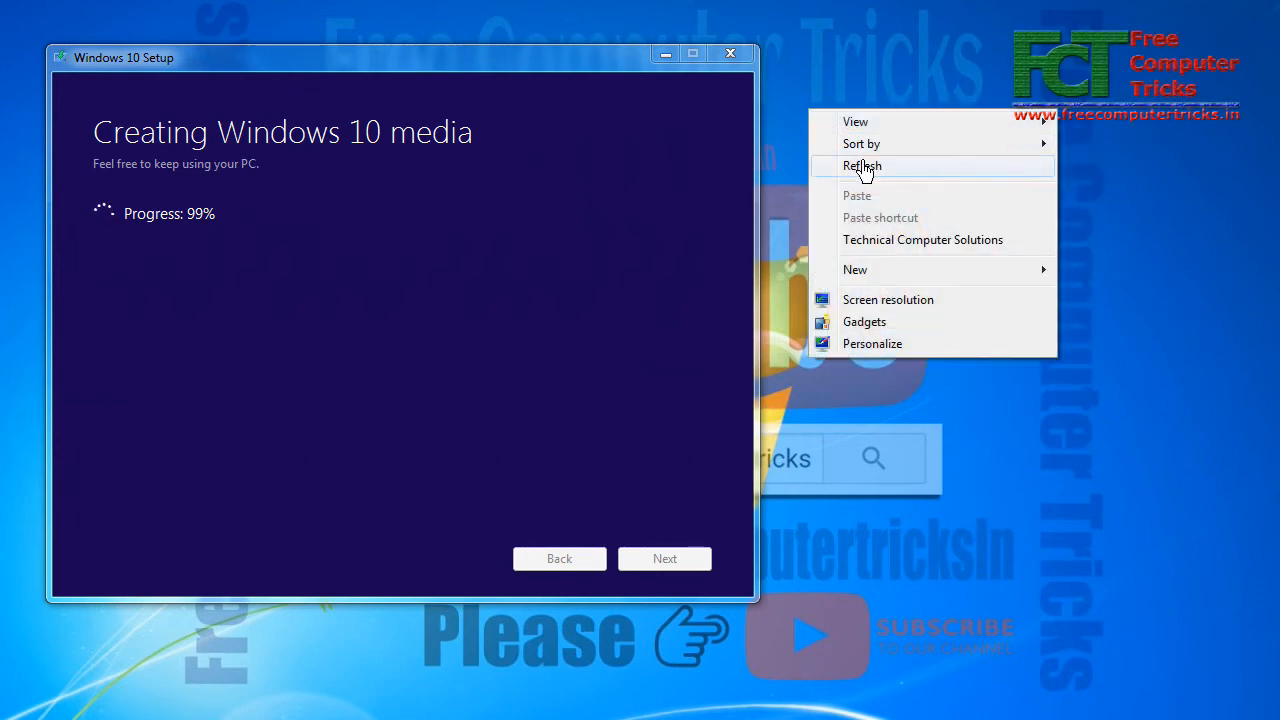
left_click(864, 168)
right_click(822, 133)
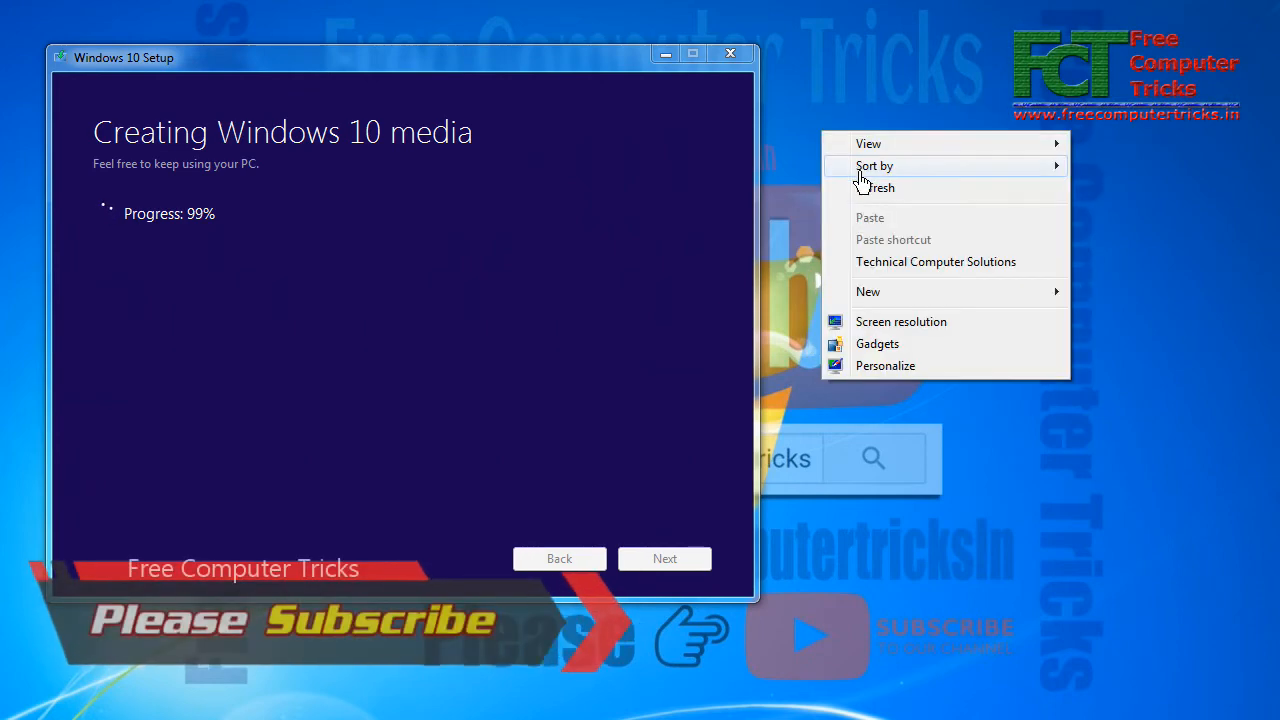
left_click(864, 188)
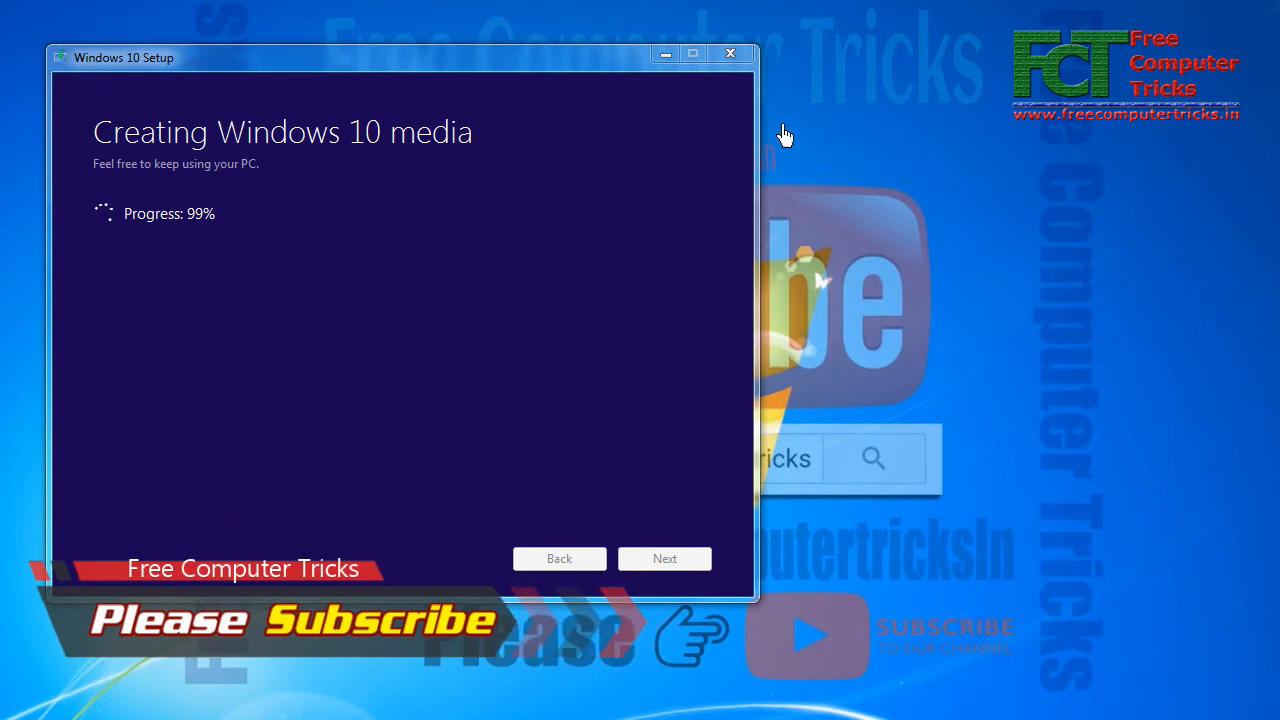
right_click(785, 137)
left_click(832, 181)
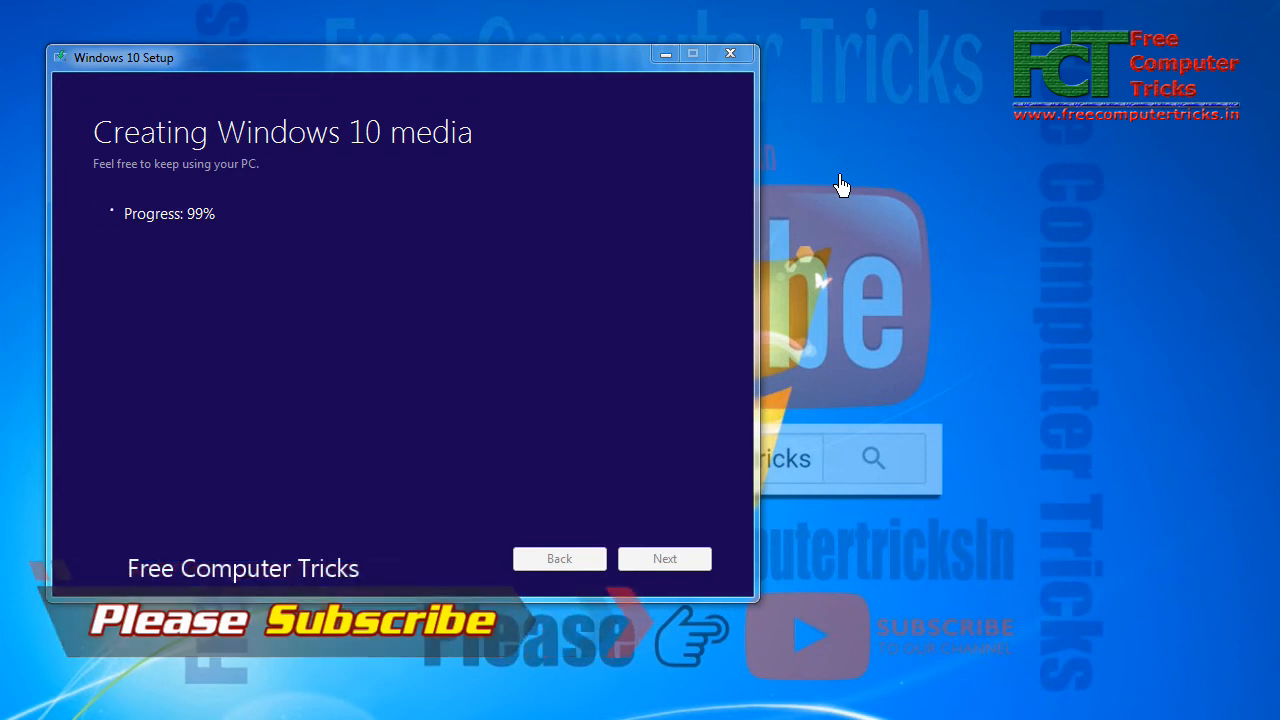
right_click(826, 140)
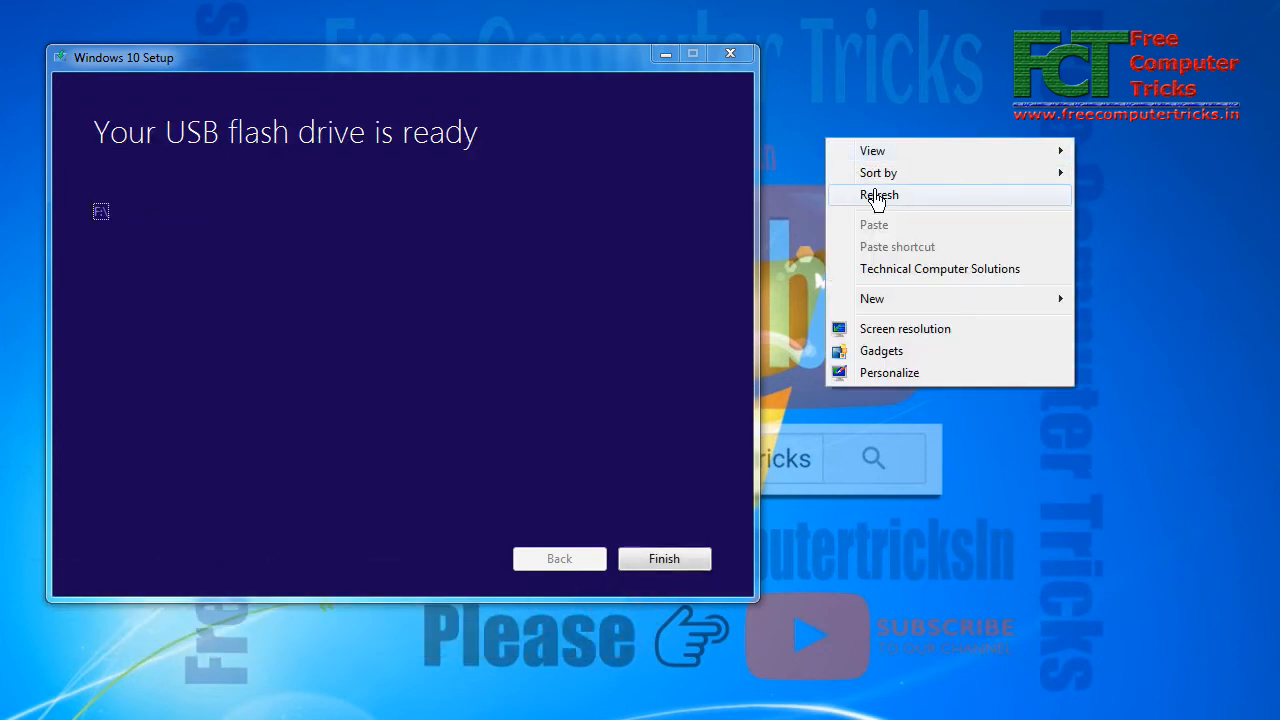
left_click(876, 196)
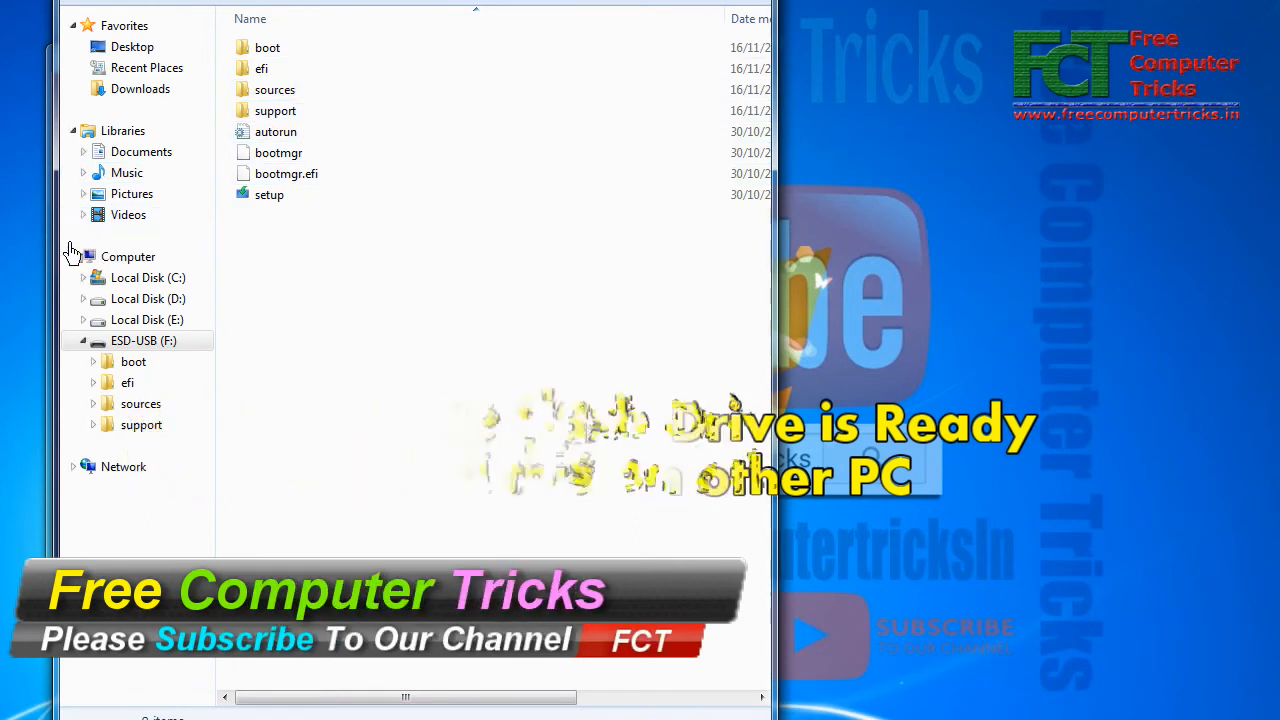
Step: Go from the USB drive's files to the Computer overview and refresh it to check ESD-USB (F:)
left_click(118, 260)
right_click(343, 278)
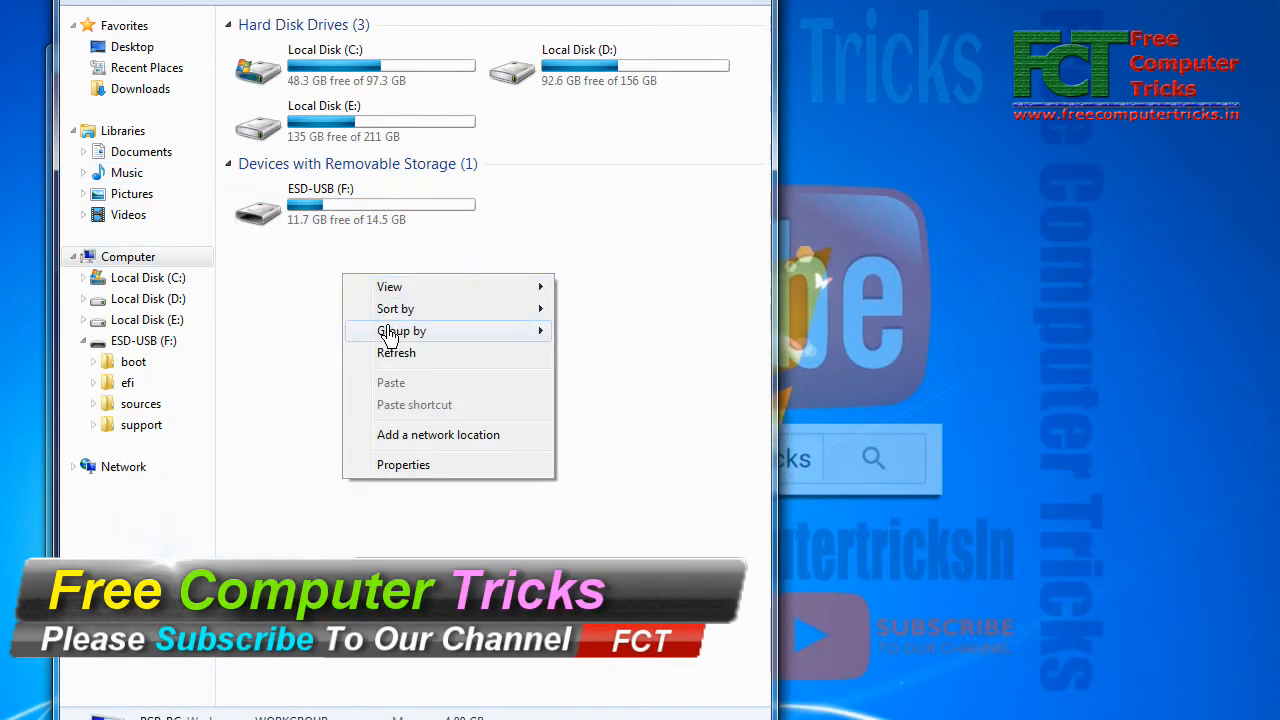
left_click(398, 354)
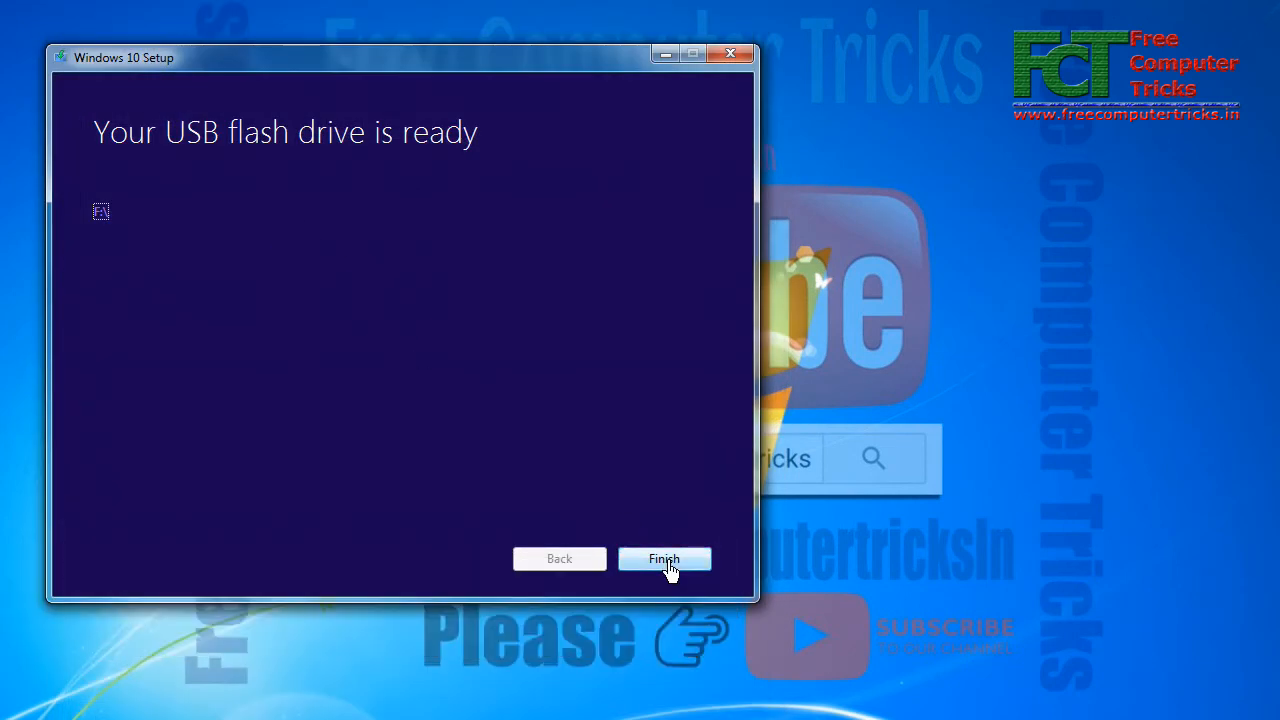
Step: Finish the Windows 10 Setup wizard for the completed USB flash drive
left_click(665, 562)
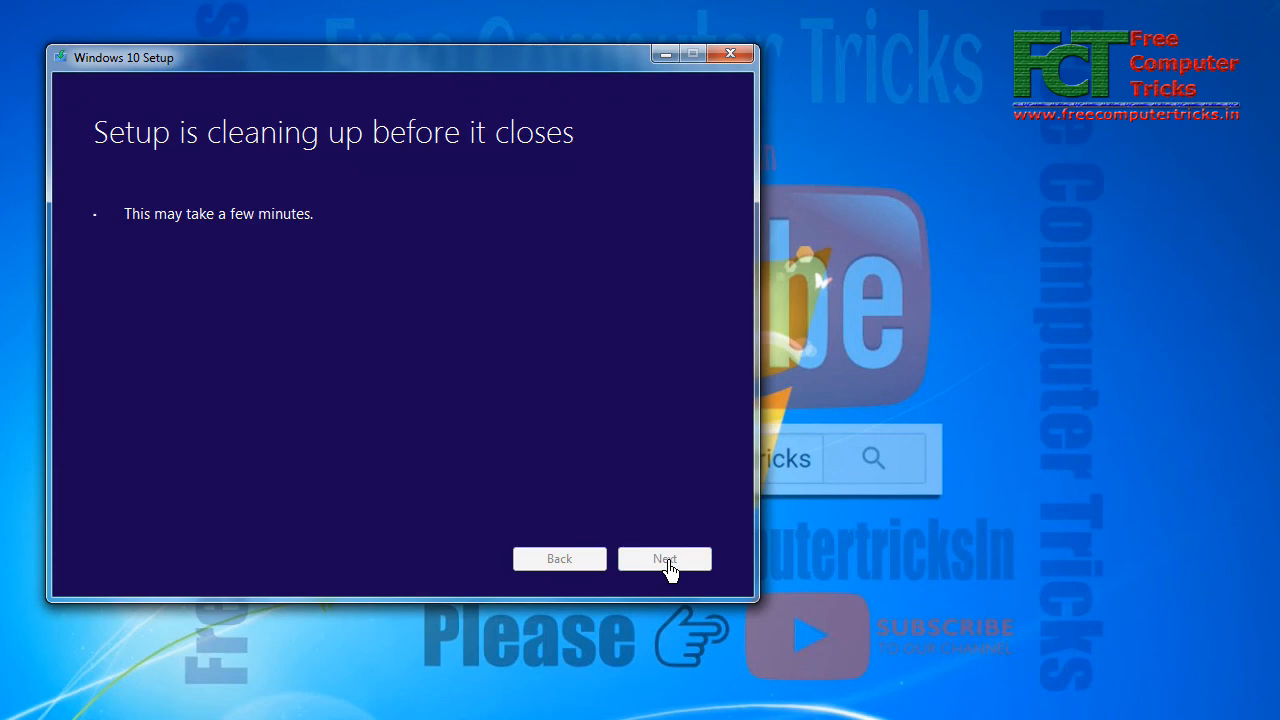